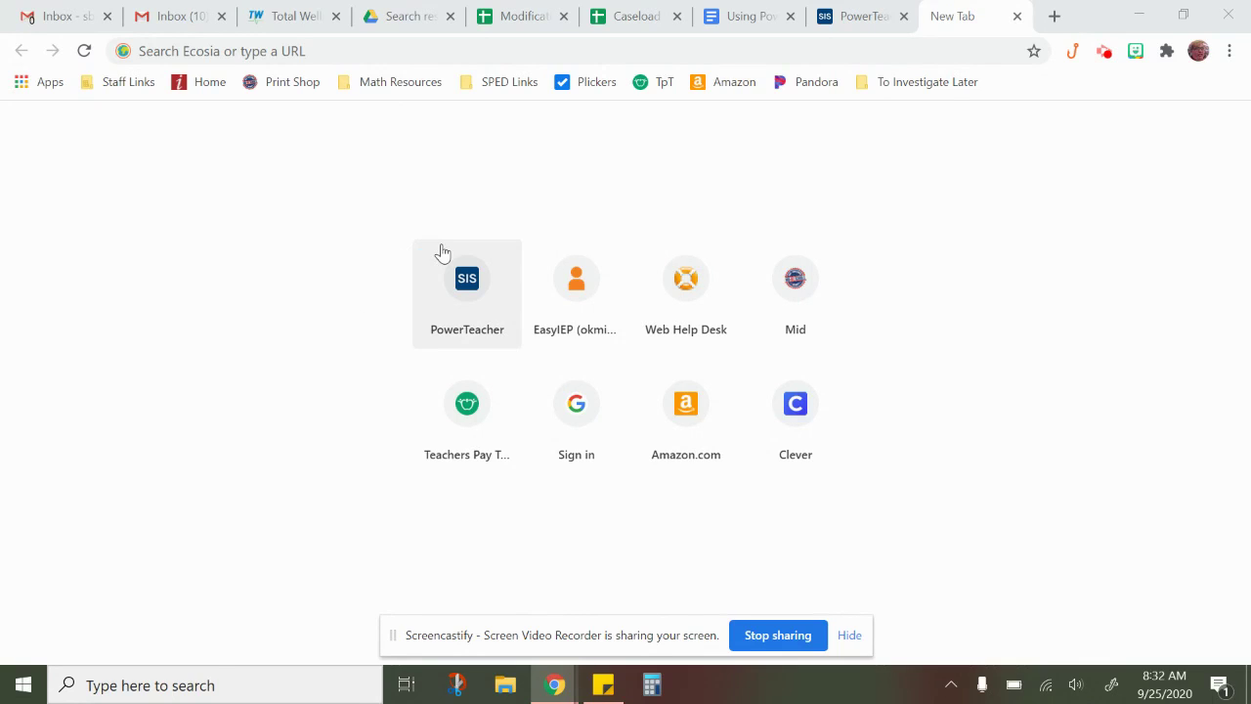
Step: Go to mynextmove.org/explore/ip, the O*NET Interest Profiler welcome page, using the address-bar suggestion
{"action": "left_click", "coordinate": [345, 46]}
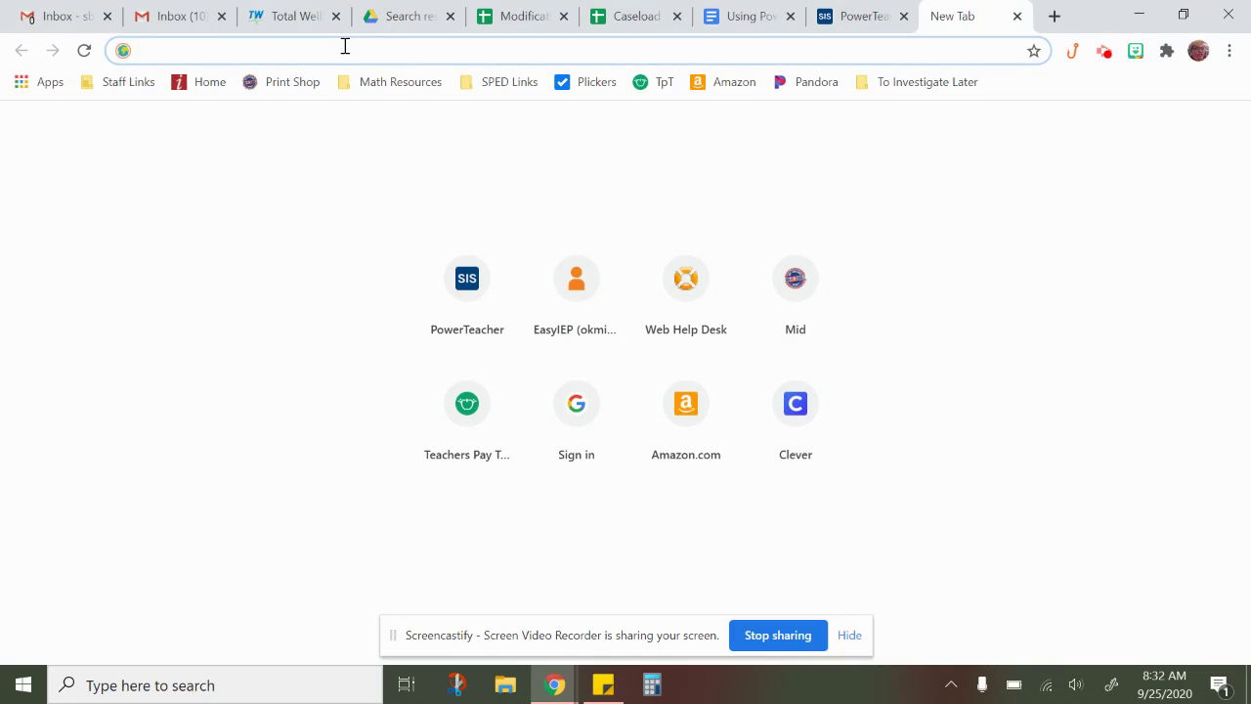
{"action": "type", "text": "myne"}
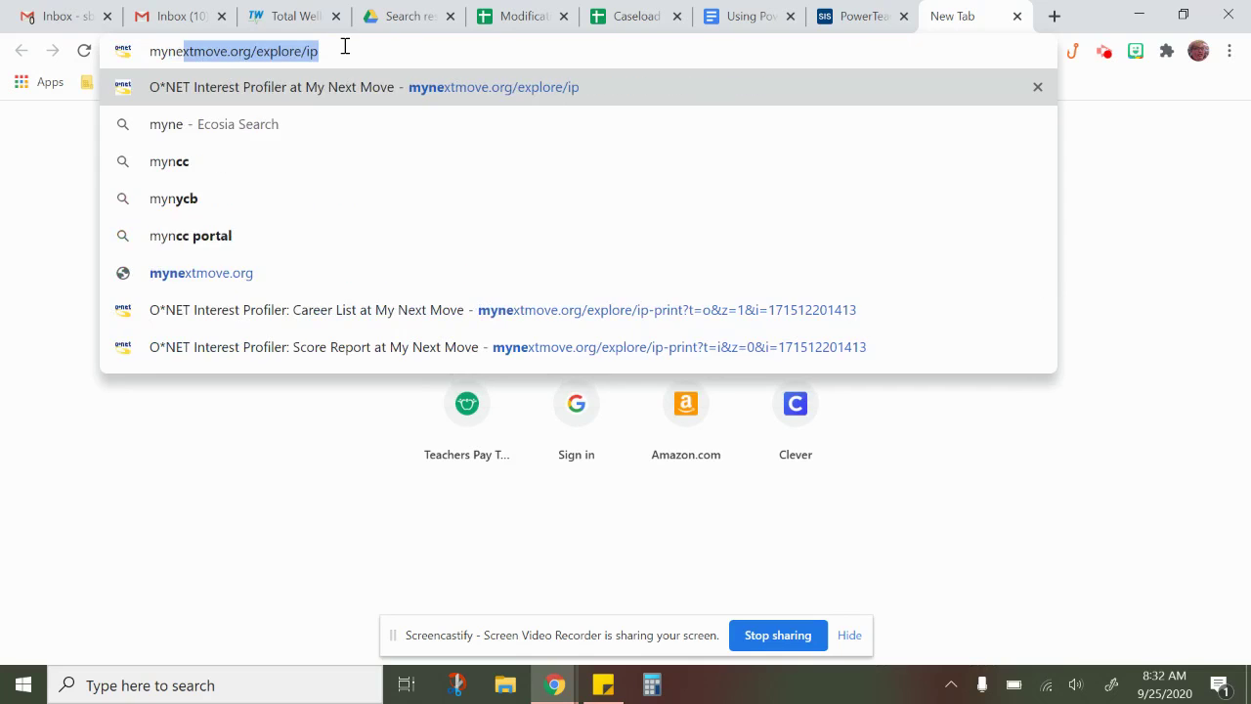
{"action": "type", "text": "xtmove."}
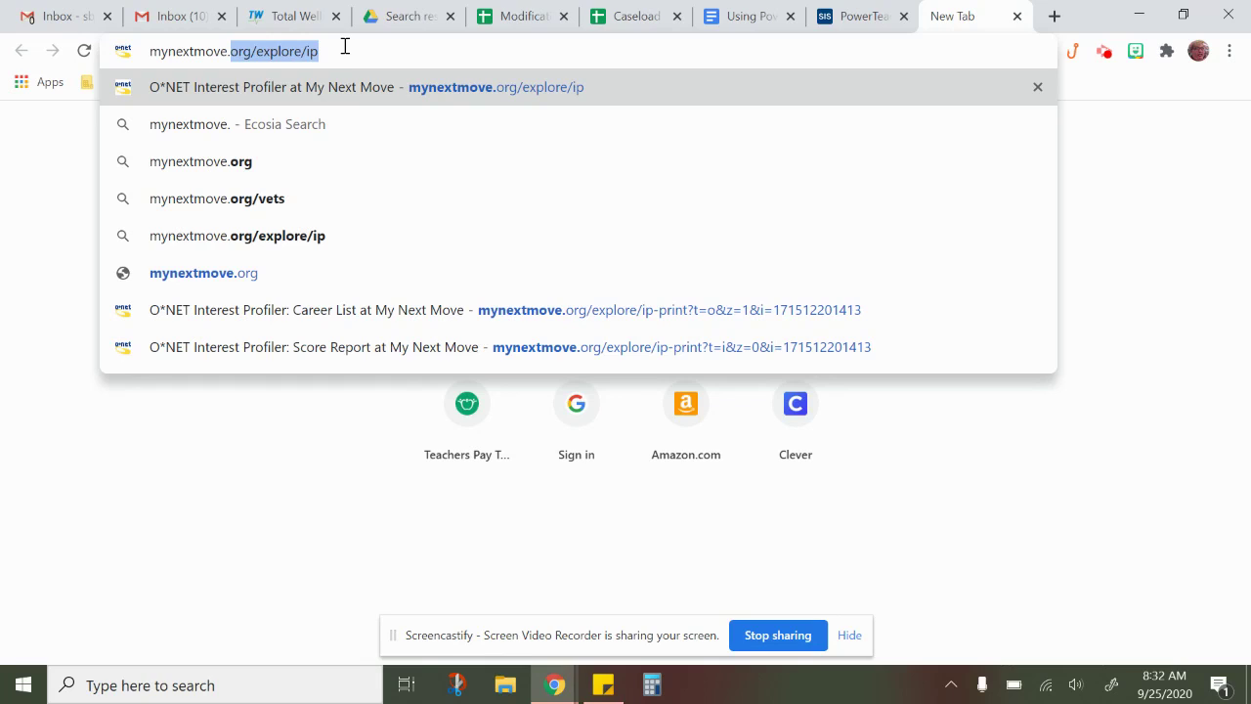
{"action": "key", "text": "Right"}
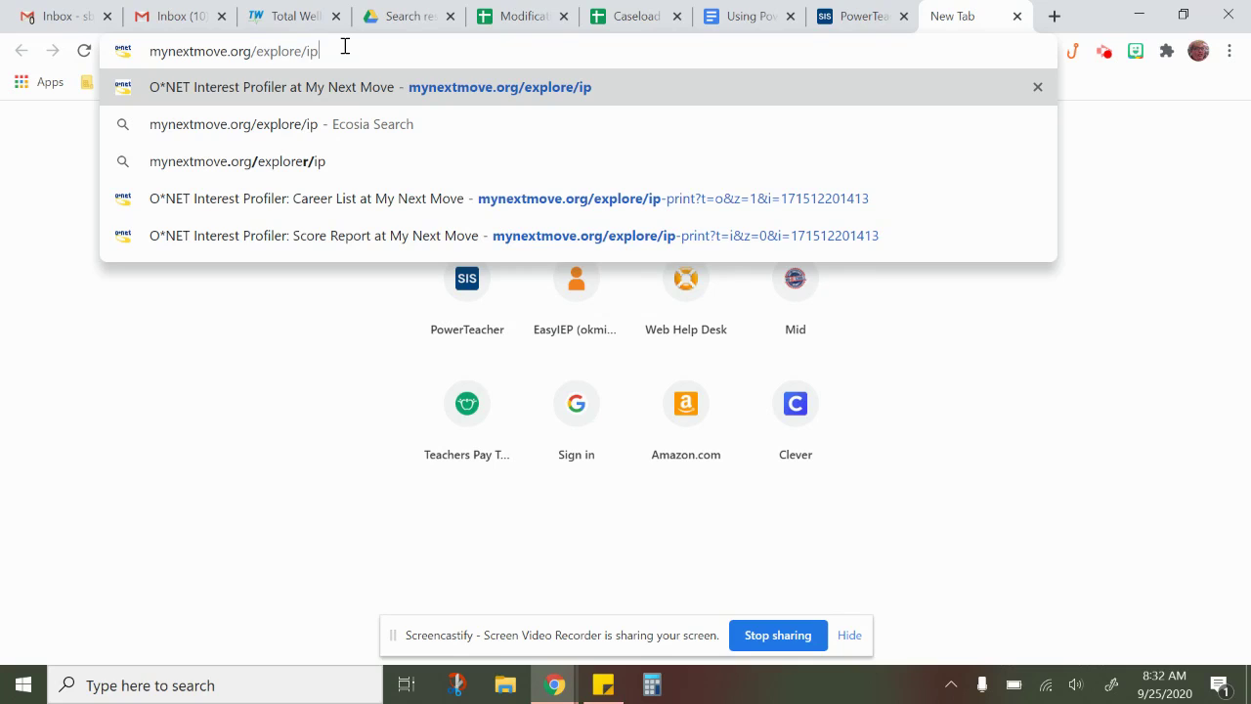
{"action": "key", "text": "Return"}
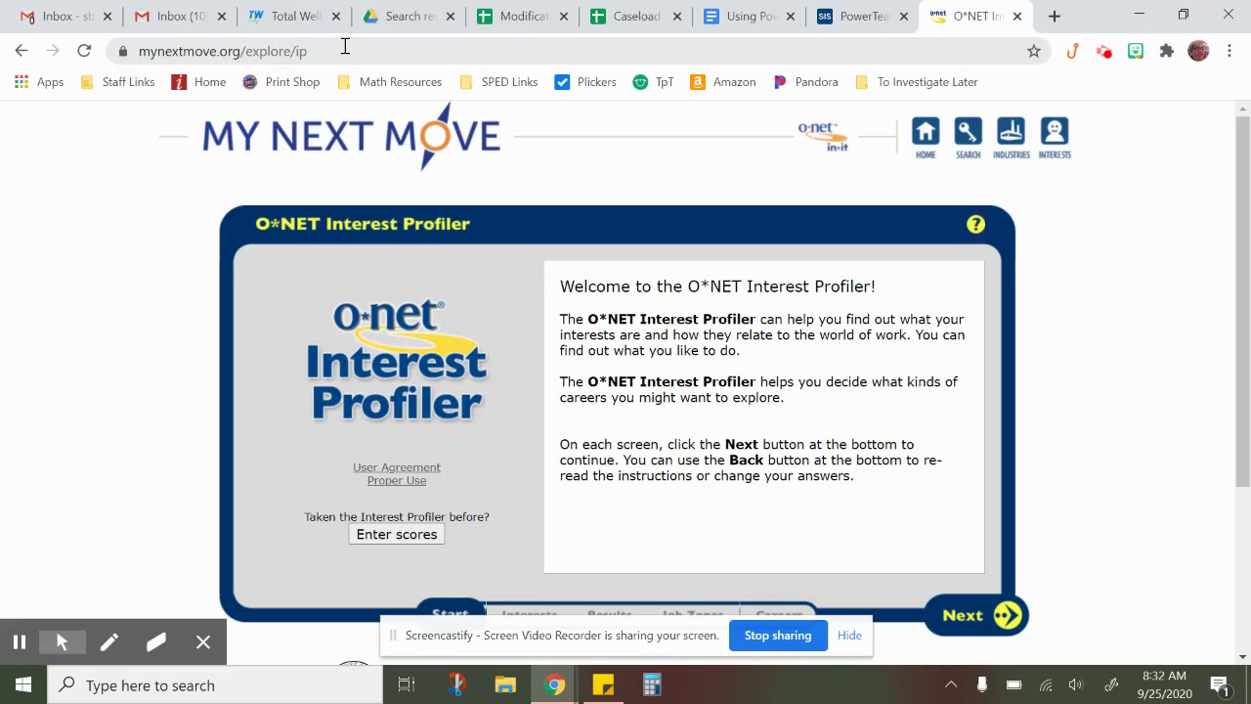
Step: Advance past the welcome and instruction screens to the first page of questions
{"action": "left_click", "coordinate": [982, 619]}
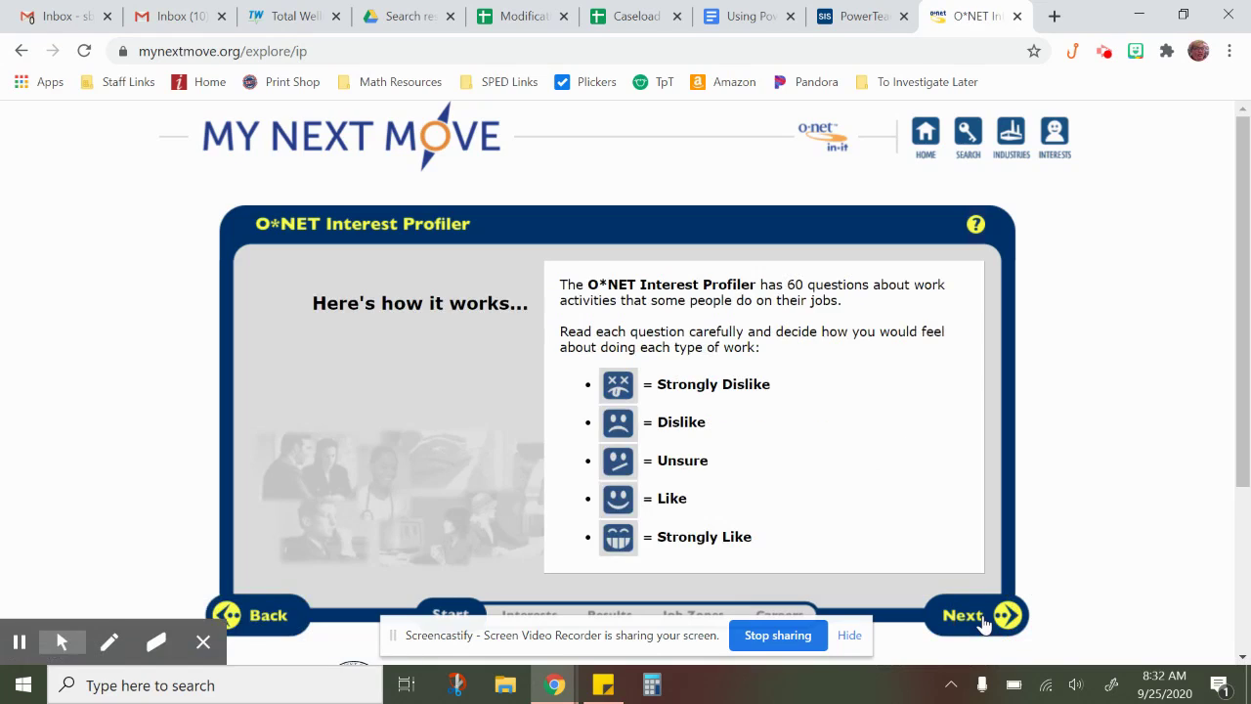
{"action": "left_click", "coordinate": [983, 619]}
{"action": "left_click", "coordinate": [983, 619]}
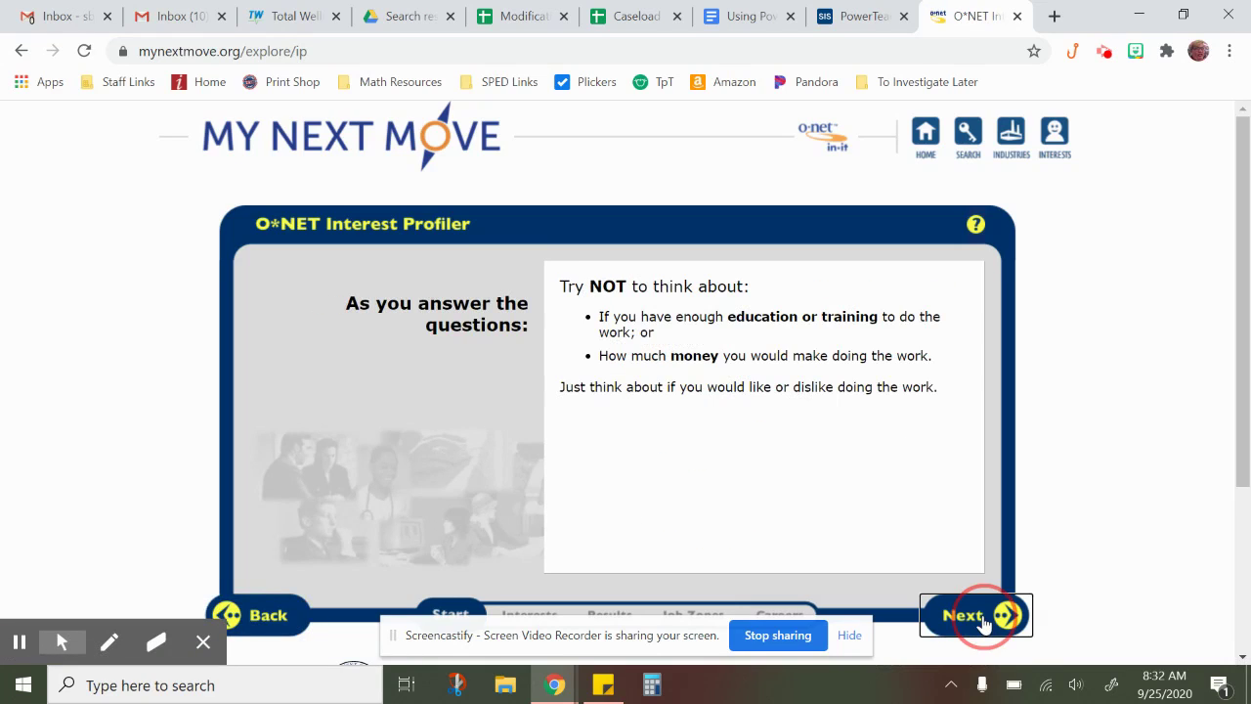
{"action": "left_click", "coordinate": [982, 619]}
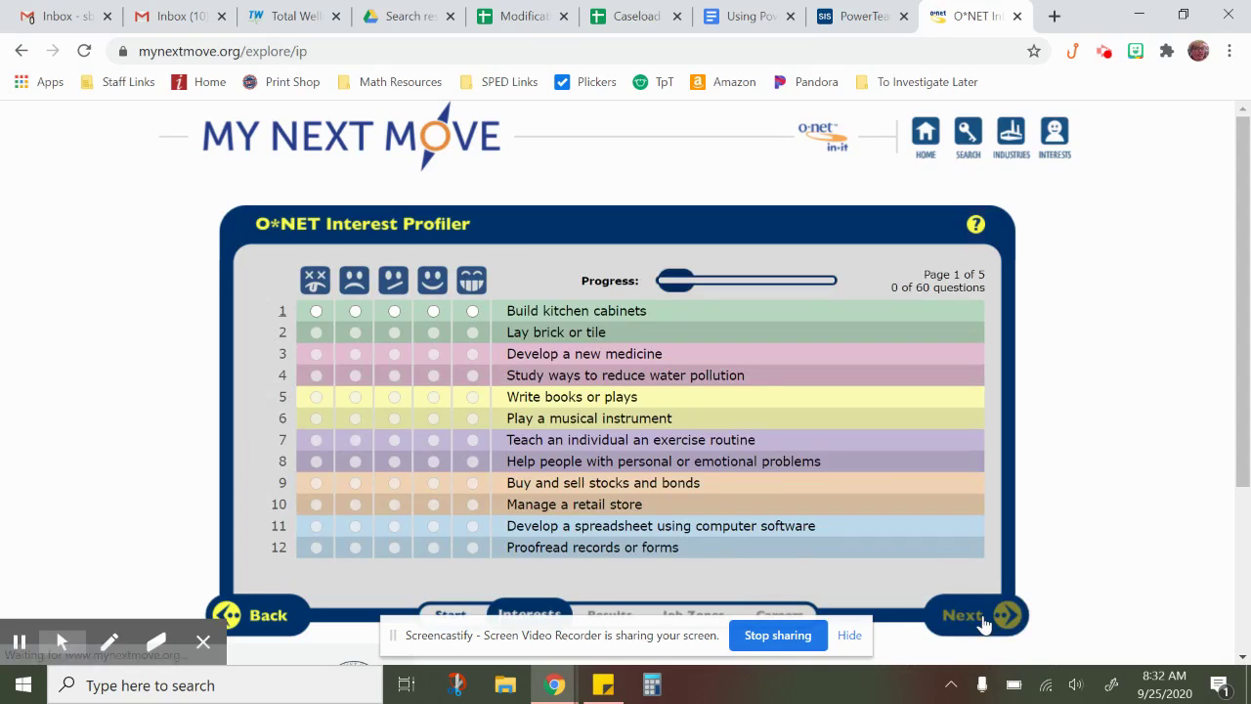
Step: Mark Build kitchen cabinets as Strongly Dislike and the following questions through Compose music as Unsure
{"action": "left_click", "coordinate": [316, 310]}
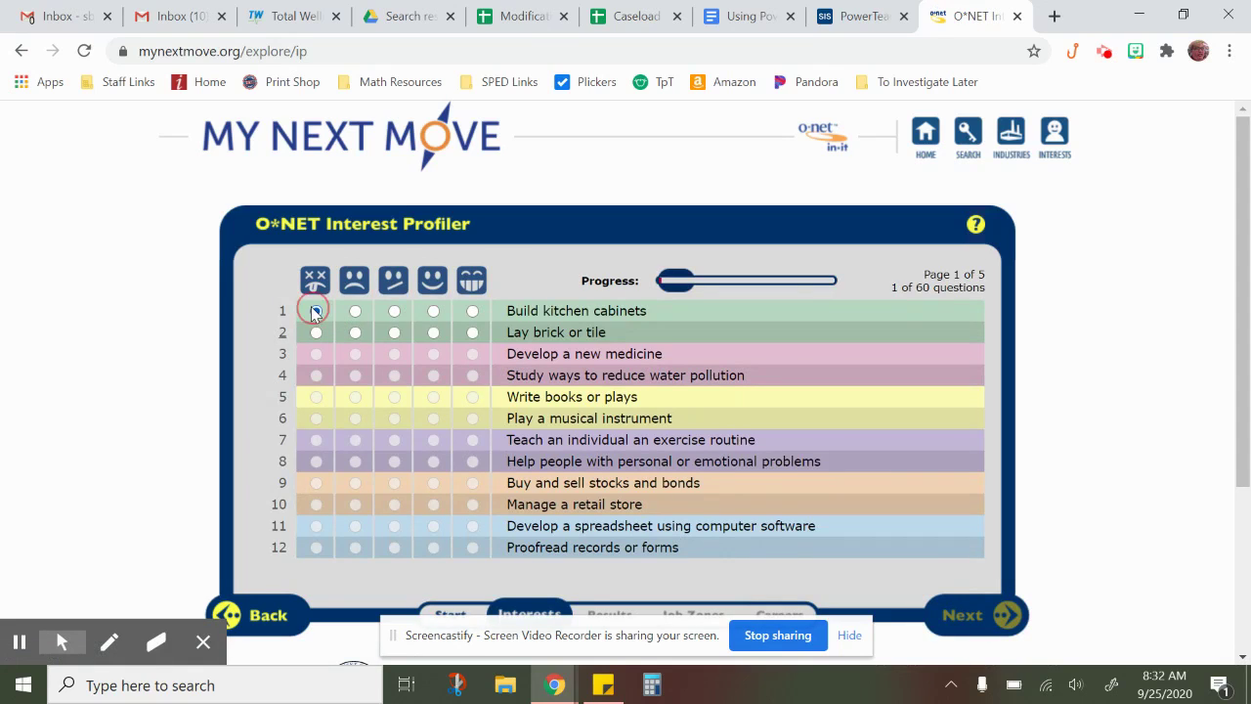
{"action": "left_click", "coordinate": [394, 332]}
{"action": "left_click", "coordinate": [394, 353]}
{"action": "left_click", "coordinate": [394, 375]}
{"action": "left_click", "coordinate": [393, 397]}
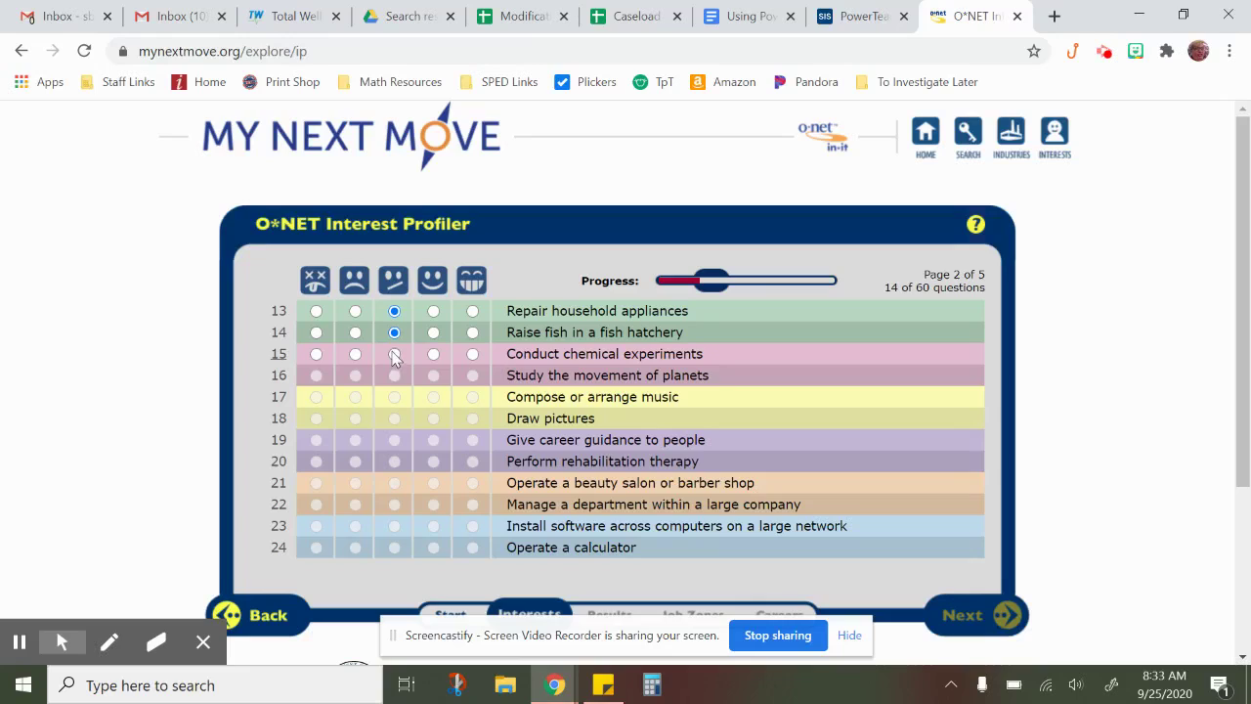
{"action": "left_click", "coordinate": [394, 354]}
{"action": "left_click", "coordinate": [394, 375]}
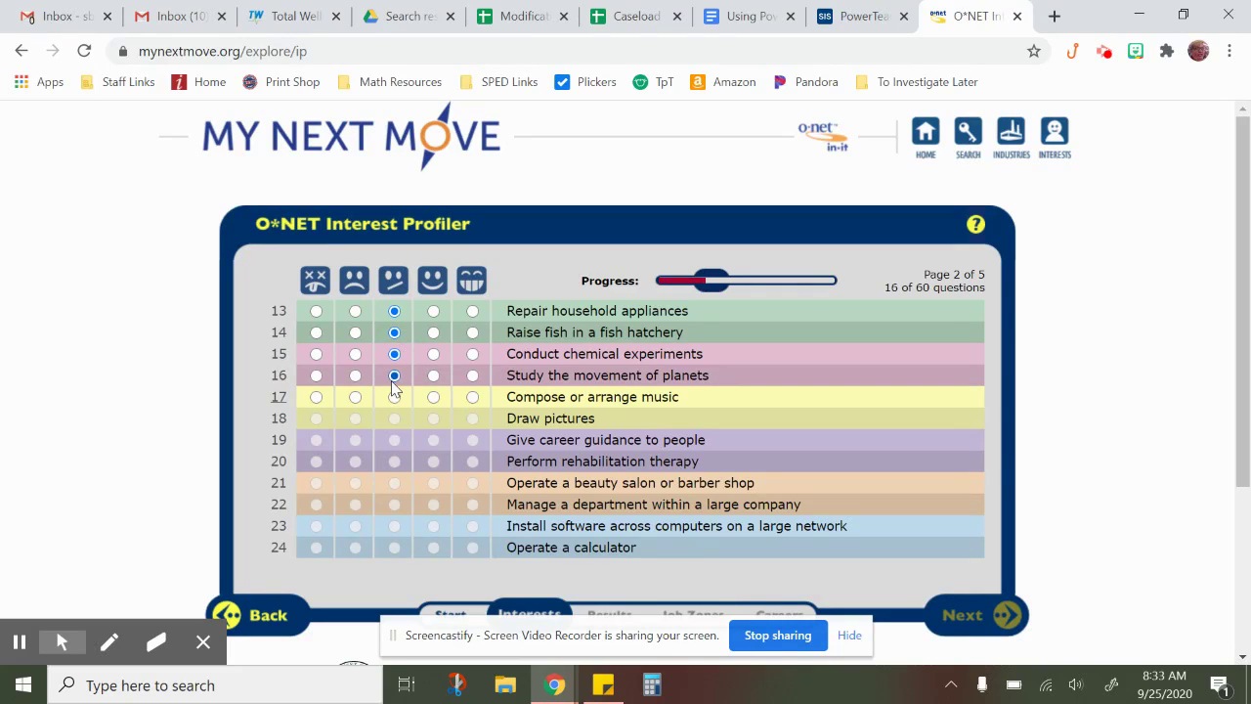
{"action": "left_click", "coordinate": [394, 396]}
Step: Mark Draw pictures through network software installation as Unsure, Operate a calculator as Like, and continue
{"action": "left_click", "coordinate": [394, 419]}
{"action": "left_click", "coordinate": [394, 440]}
{"action": "left_click", "coordinate": [394, 461]}
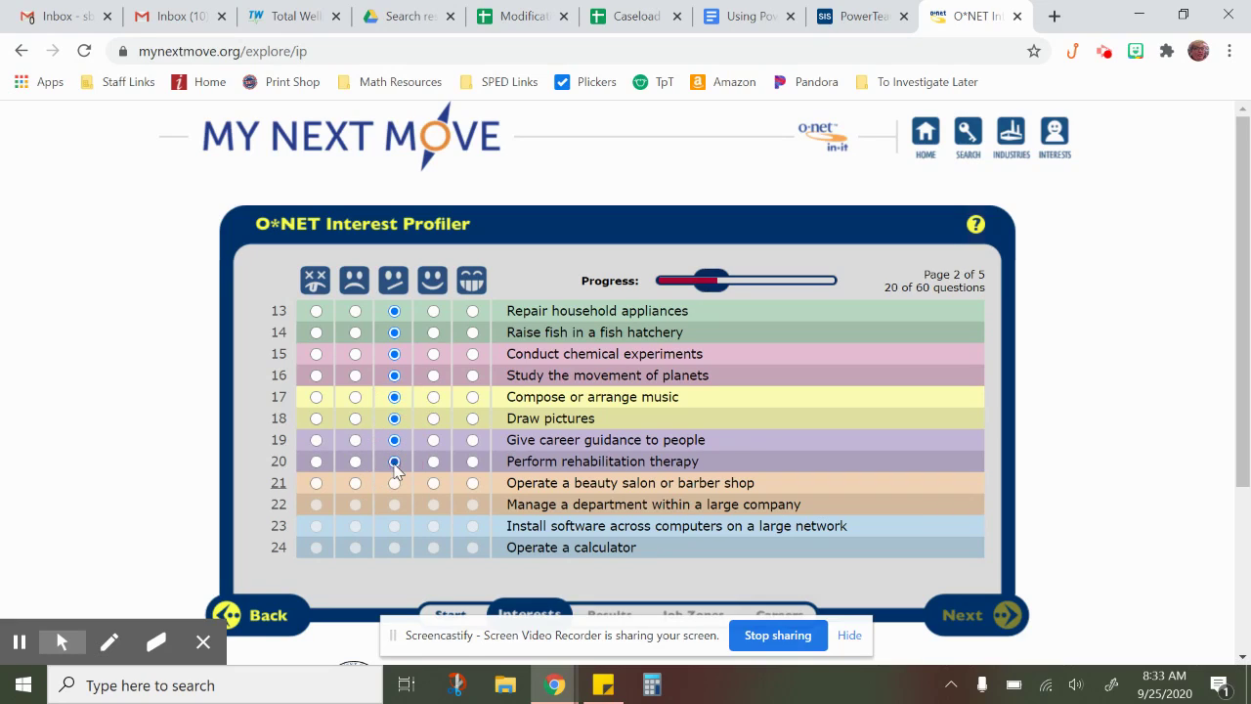
{"action": "left_click", "coordinate": [394, 483]}
{"action": "left_click", "coordinate": [394, 505]}
{"action": "left_click", "coordinate": [394, 526]}
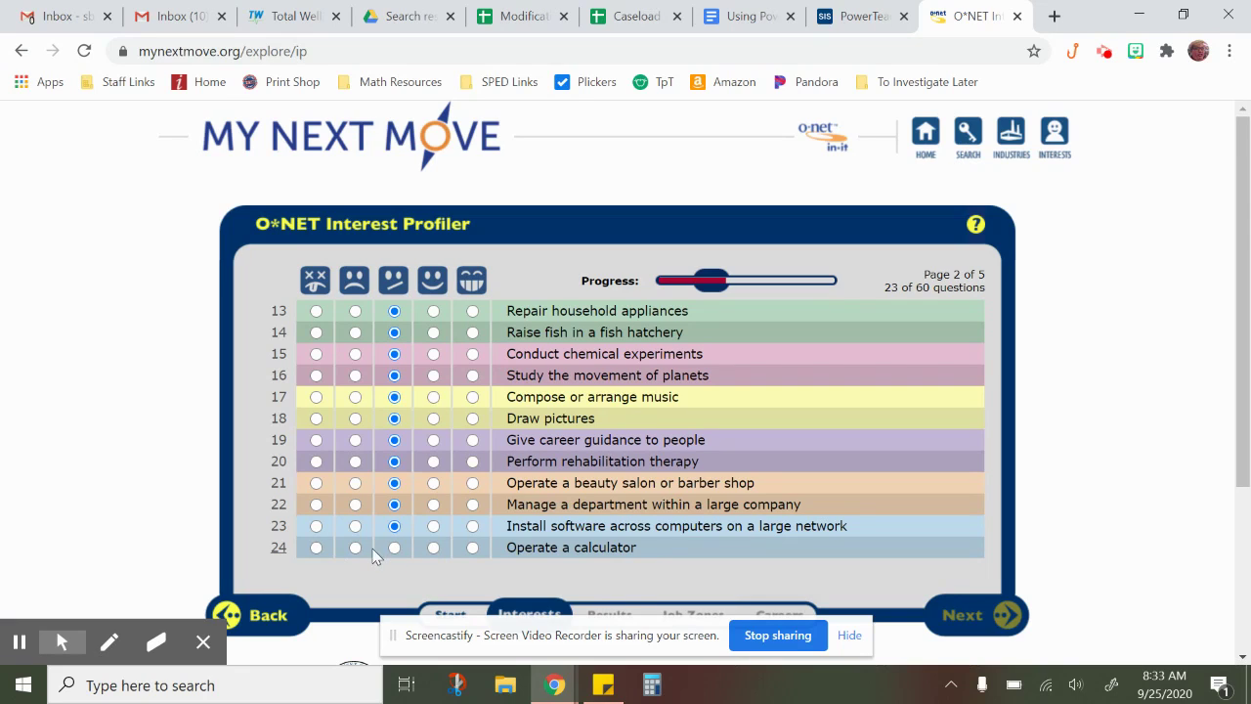
{"action": "left_click", "coordinate": [433, 549]}
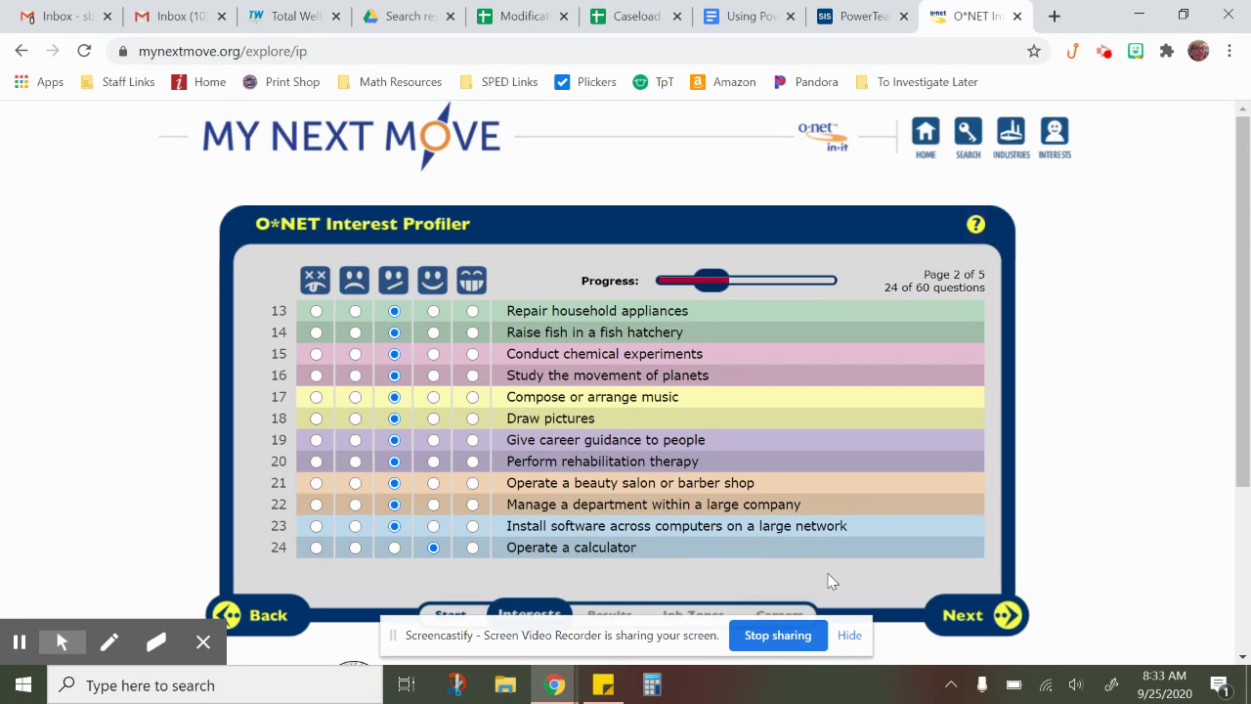
{"action": "left_click", "coordinate": [992, 616]}
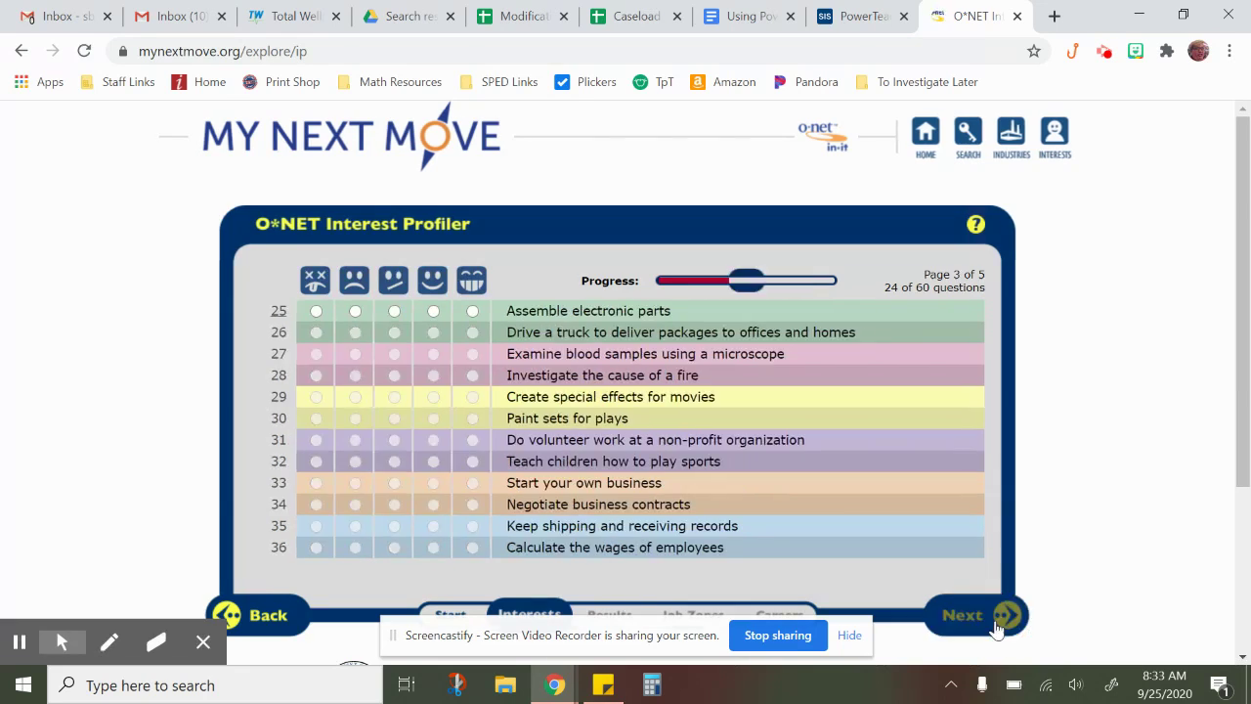
Step: On page 4, answer all twelve questions, parts quality testing through Record rent payments, as Unsure
{"action": "left_click", "coordinate": [992, 616]}
{"action": "left_click", "coordinate": [394, 311]}
{"action": "left_click", "coordinate": [394, 333]}
{"action": "left_click", "coordinate": [394, 354]}
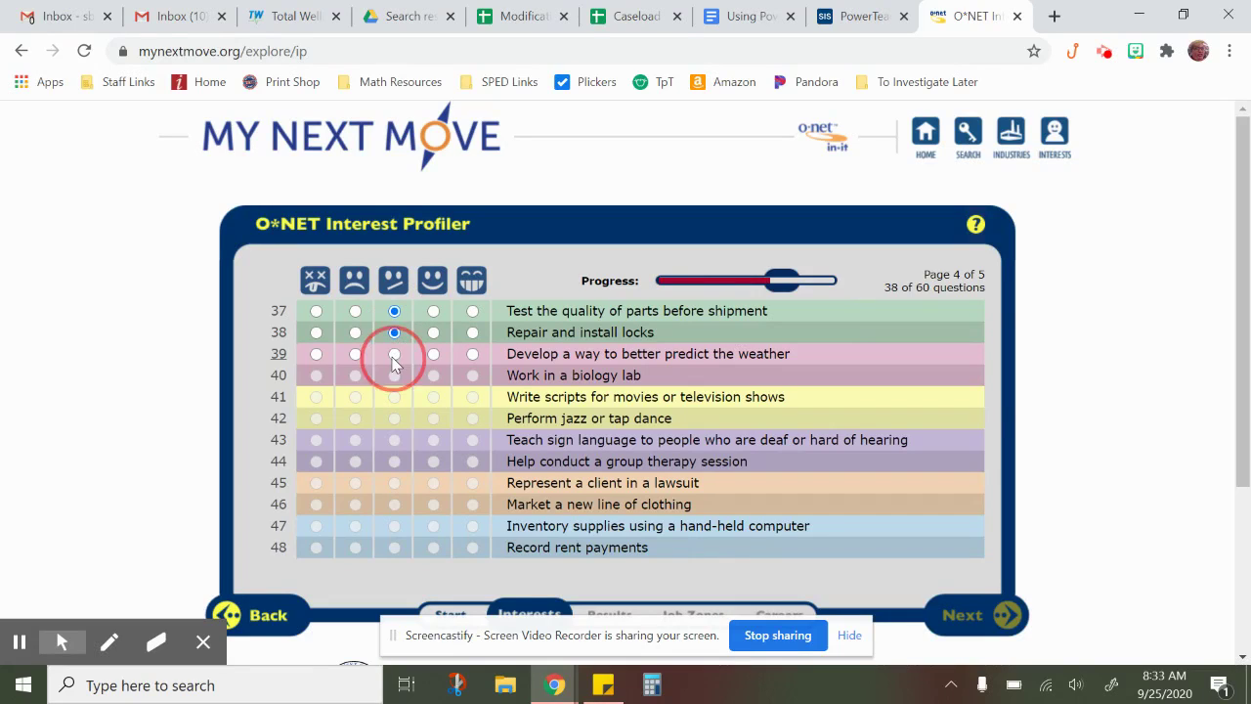
{"action": "left_click", "coordinate": [394, 375]}
{"action": "left_click", "coordinate": [394, 397]}
{"action": "left_click", "coordinate": [394, 418]}
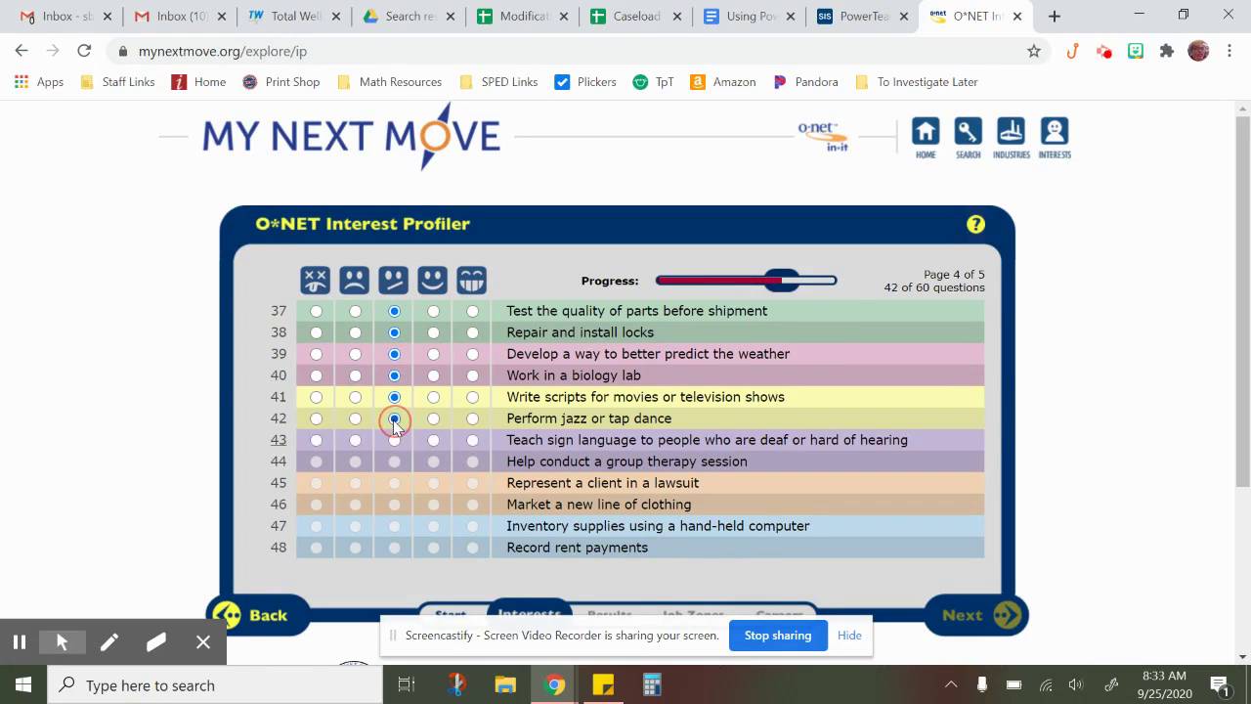
{"action": "left_click", "coordinate": [394, 440]}
{"action": "left_click", "coordinate": [394, 461]}
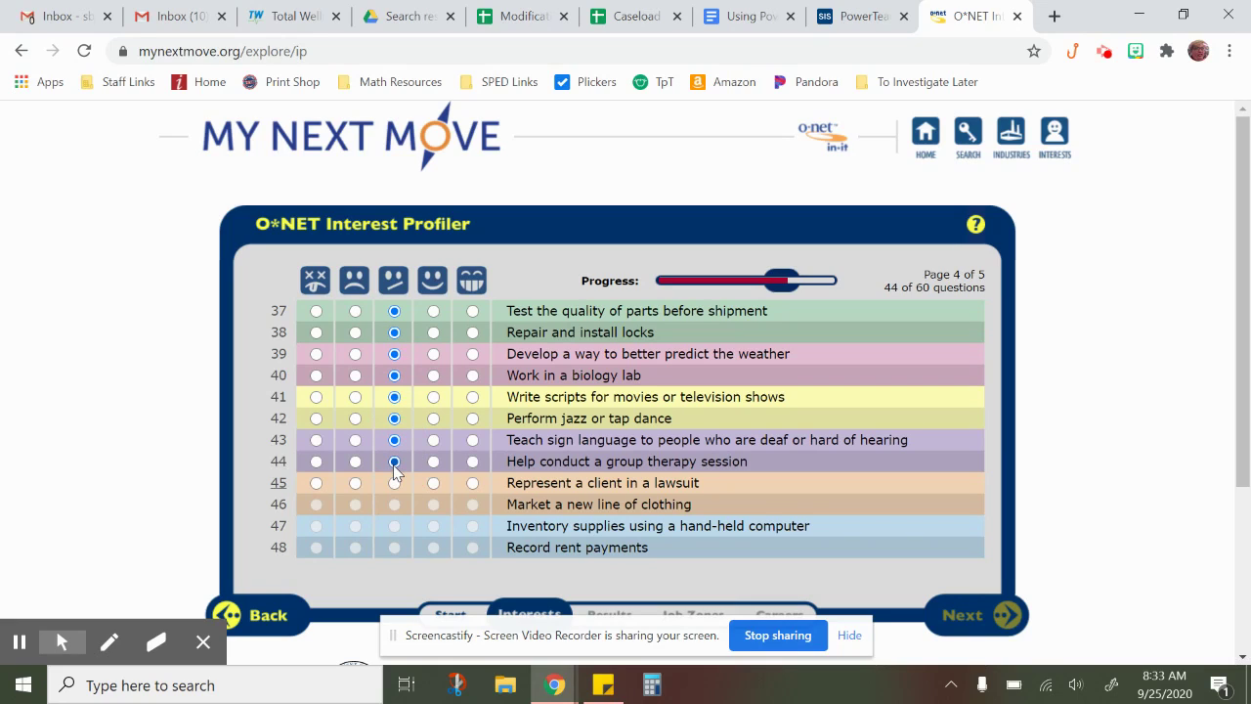
{"action": "left_click", "coordinate": [394, 483]}
{"action": "left_click", "coordinate": [394, 505]}
{"action": "left_click", "coordinate": [394, 525]}
{"action": "left_click", "coordinate": [394, 547]}
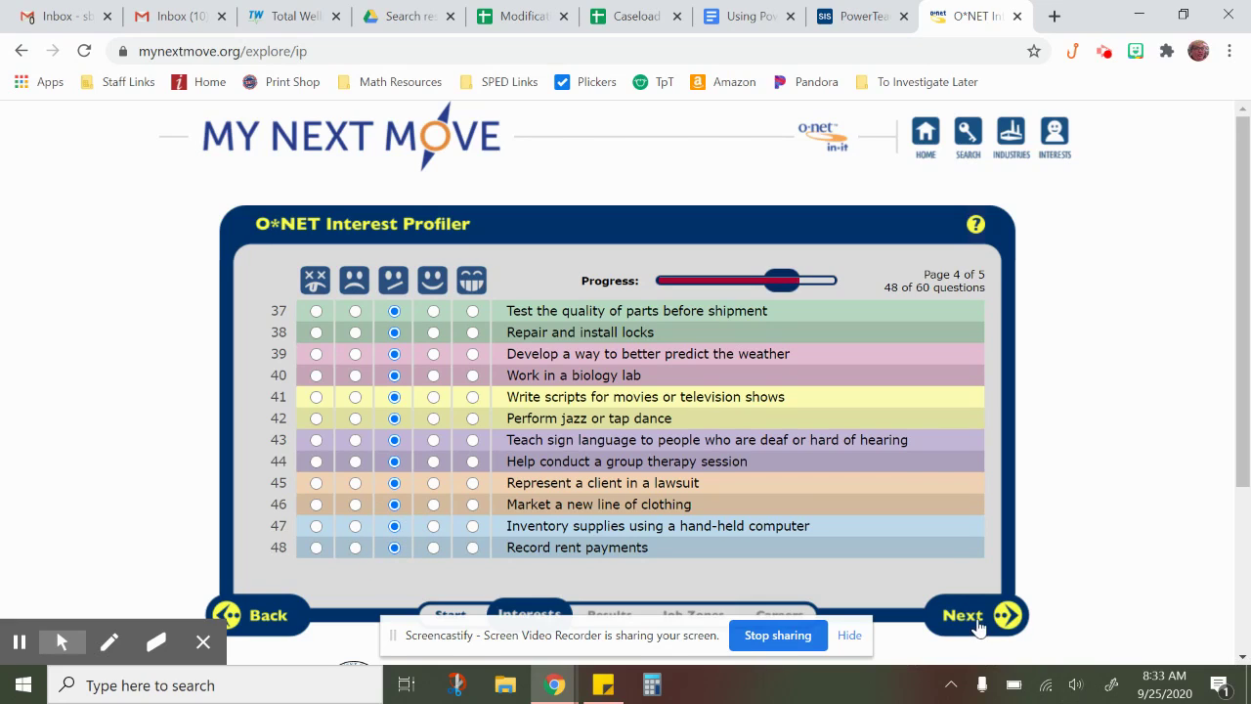
Step: On the last page, answer machine operation through mail distribution as Unsure and finish the questionnaire
{"action": "left_click", "coordinate": [976, 617]}
{"action": "left_click", "coordinate": [394, 310]}
{"action": "left_click", "coordinate": [394, 333]}
{"action": "left_click", "coordinate": [394, 354]}
{"action": "left_click", "coordinate": [394, 376]}
{"action": "left_click", "coordinate": [394, 397]}
{"action": "left_click", "coordinate": [393, 417]}
{"action": "left_click", "coordinate": [394, 440]}
{"action": "left_click", "coordinate": [394, 462]}
{"action": "left_click", "coordinate": [394, 483]}
{"action": "left_click", "coordinate": [394, 505]}
{"action": "left_click", "coordinate": [394, 526]}
{"action": "left_click", "coordinate": [394, 548]}
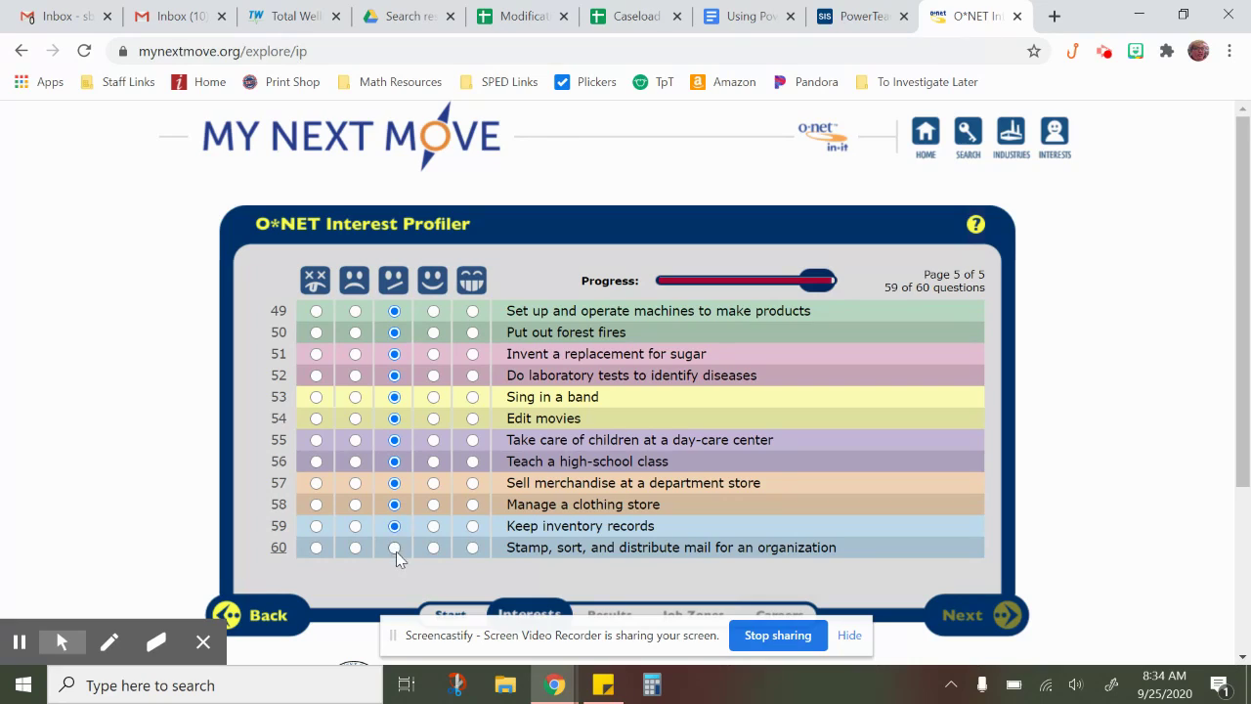
{"action": "left_click", "coordinate": [992, 616]}
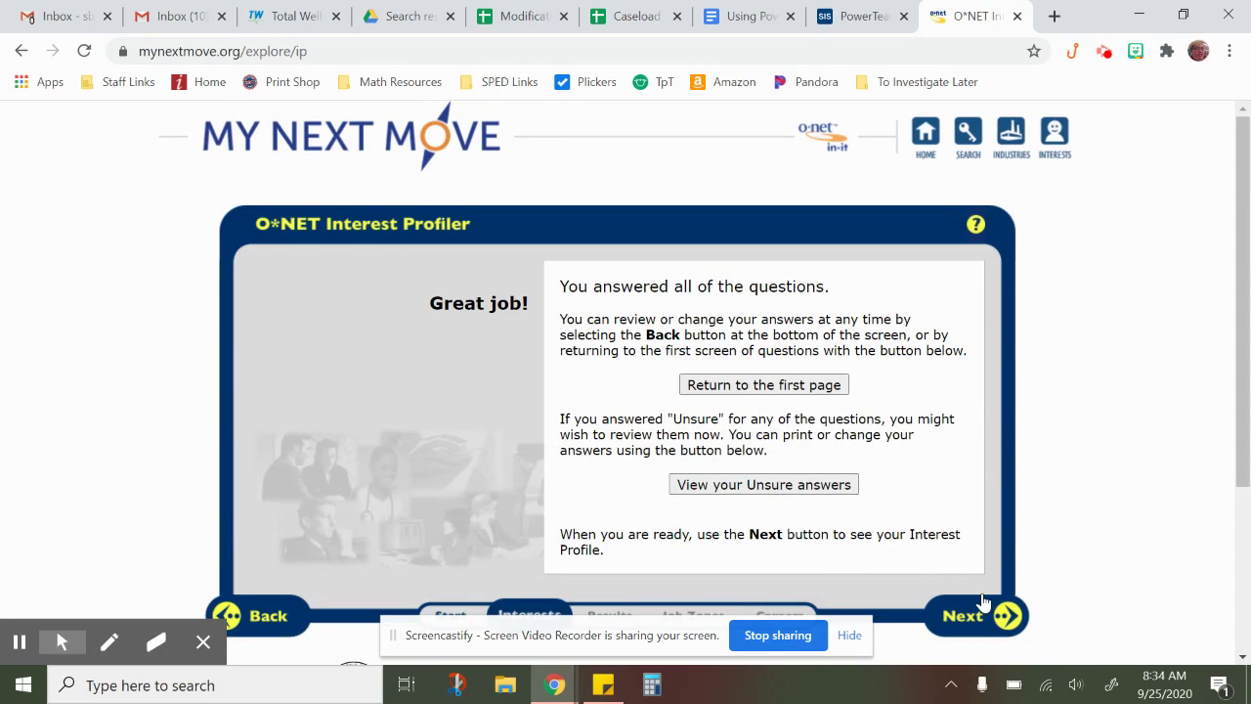
Step: Continue to the results and open the printable Score Report (Conventional 21, Realistic 18)
{"action": "left_click", "coordinate": [983, 618]}
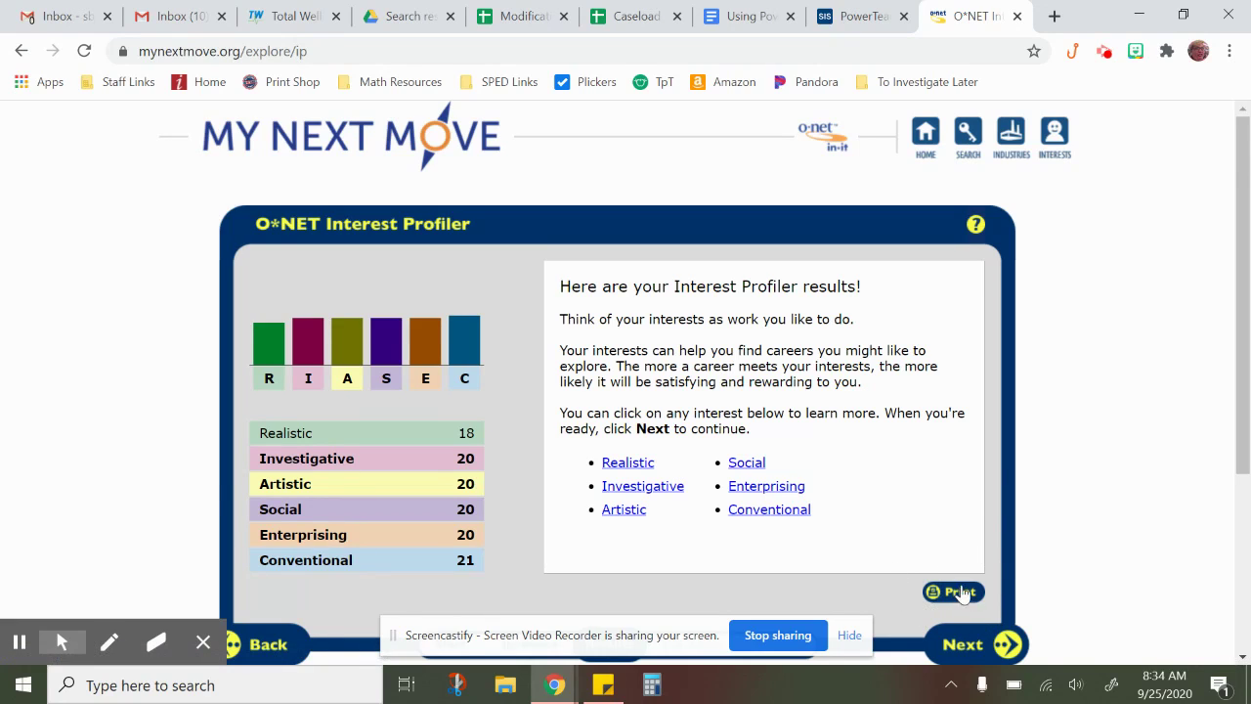
{"action": "left_click", "coordinate": [942, 591]}
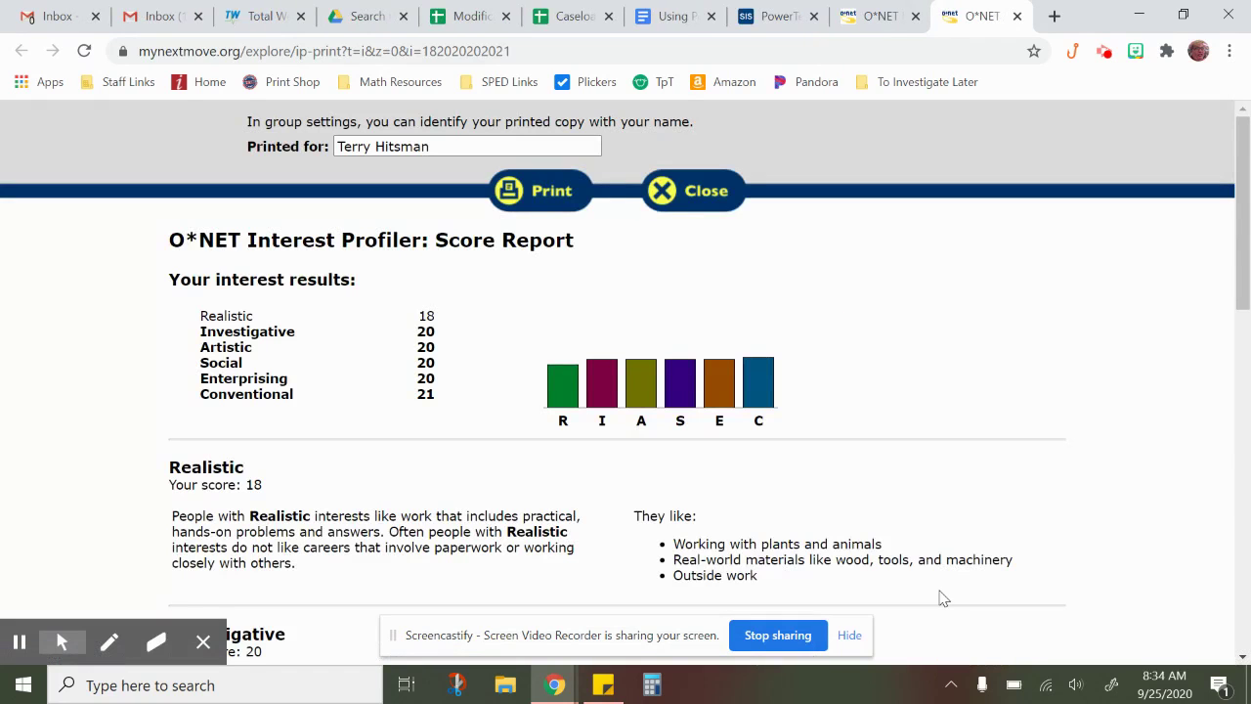
Step: Replace the name in the report's Printed for field with the user's name
{"action": "left_click_drag", "start_coordinate": [457, 145], "coordinate": [328, 137]}
{"action": "key", "text": "BackSpace"}
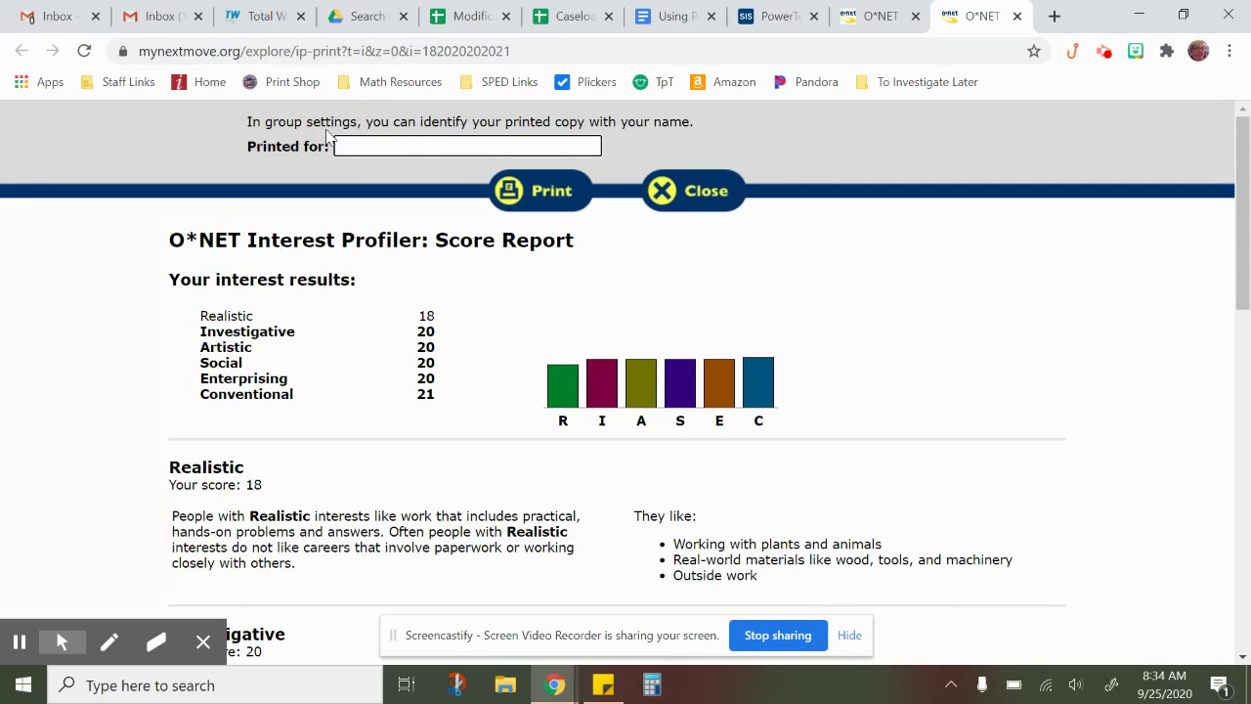
{"action": "type", "text": "Mrs. Bailey-Pric e"}
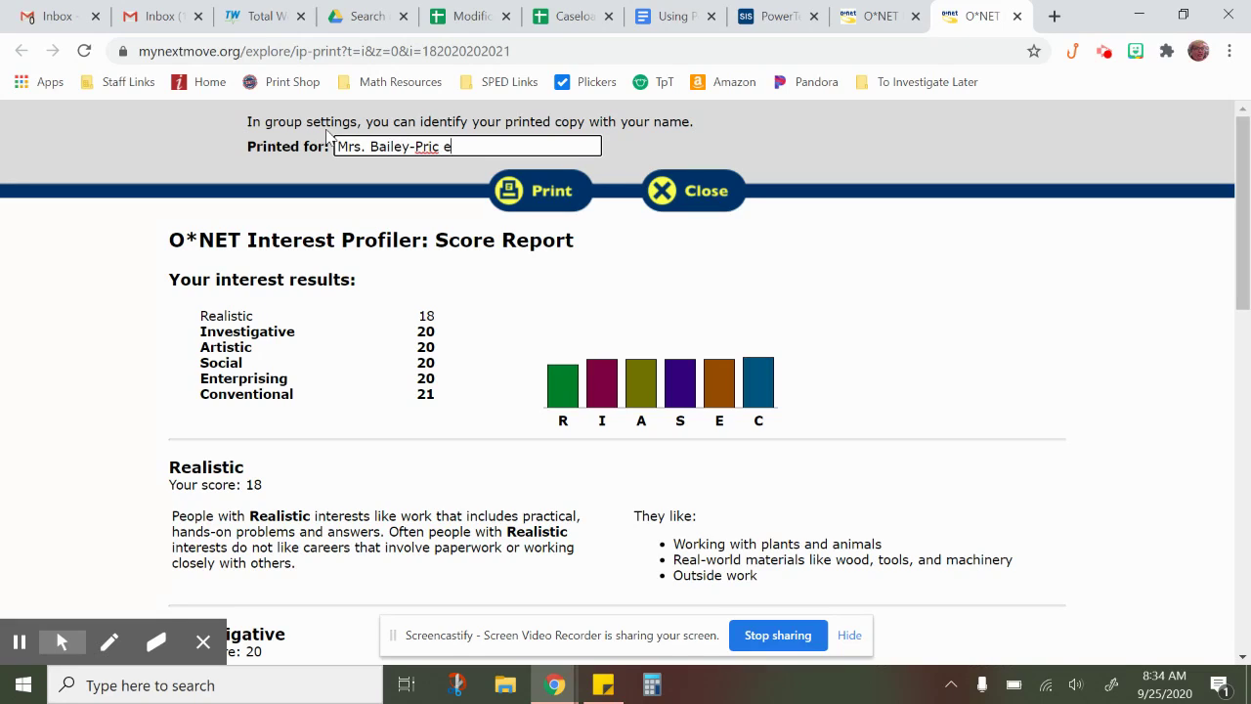
Step: Save the score report as a PDF to the Desktop, named O_NET plus the user's name
{"action": "left_click", "coordinate": [525, 195]}
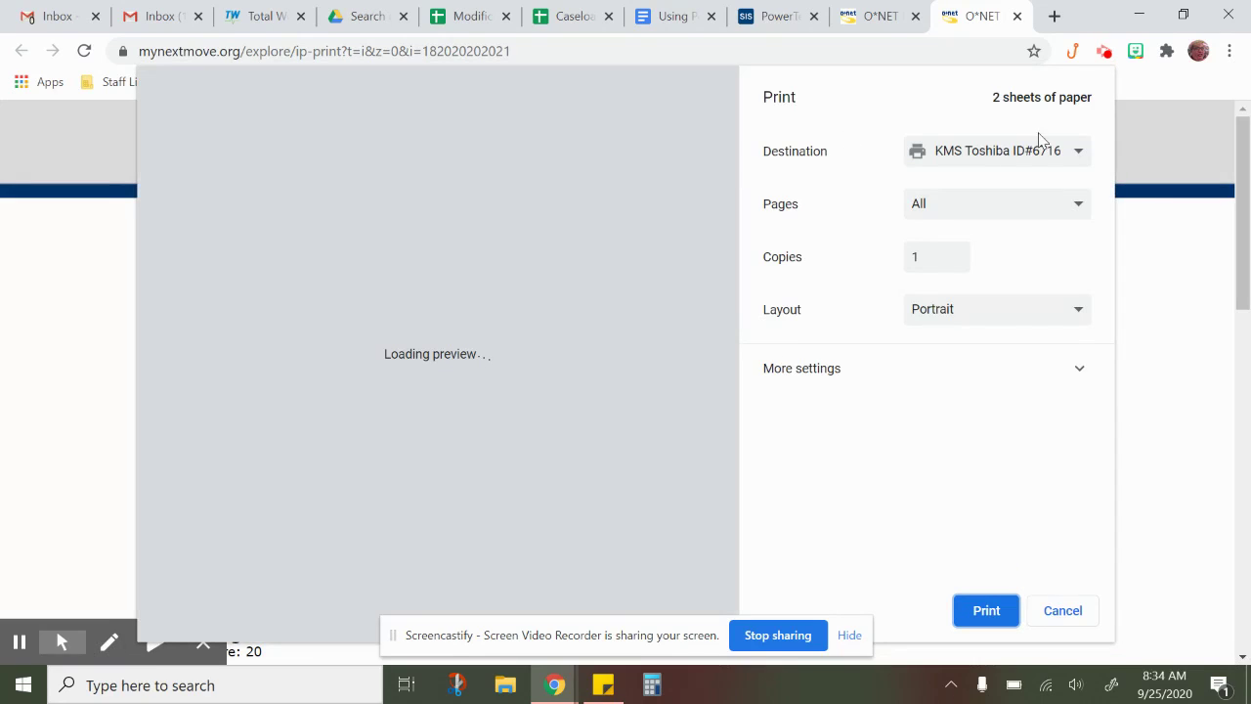
{"action": "left_click", "coordinate": [1005, 165]}
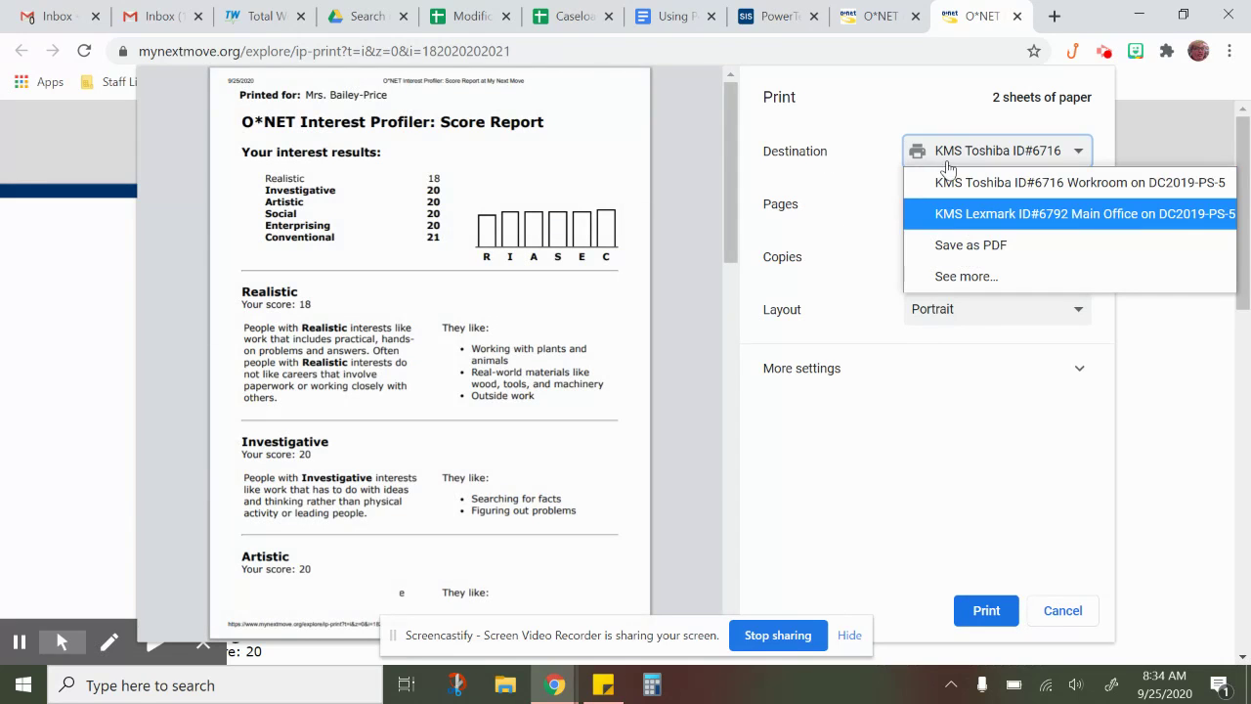
{"action": "left_click", "coordinate": [957, 248]}
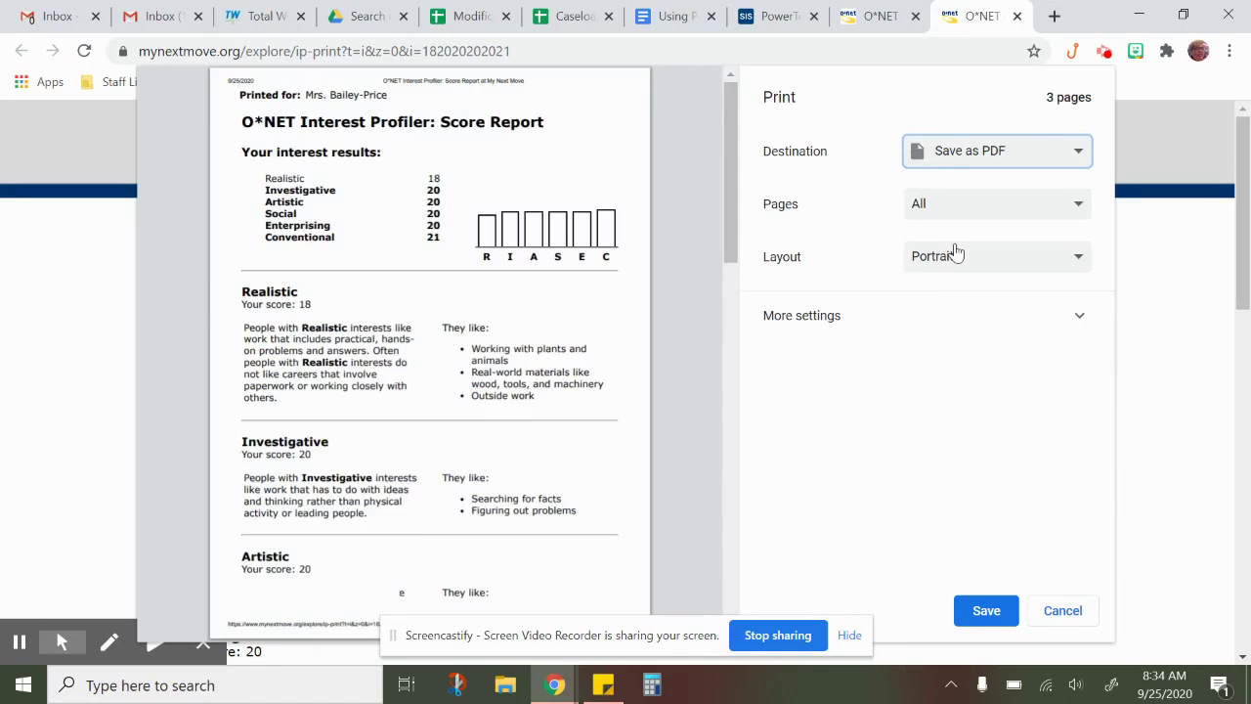
{"action": "left_click", "coordinate": [984, 610]}
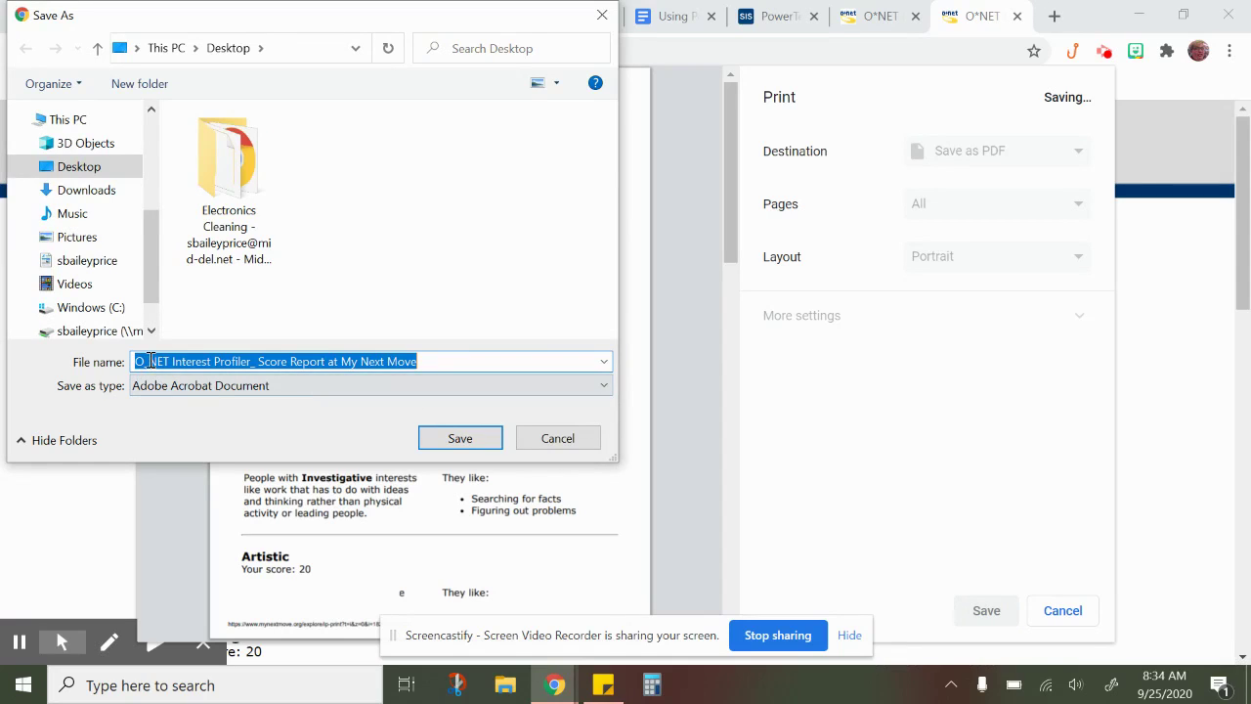
{"action": "left_click", "coordinate": [461, 362]}
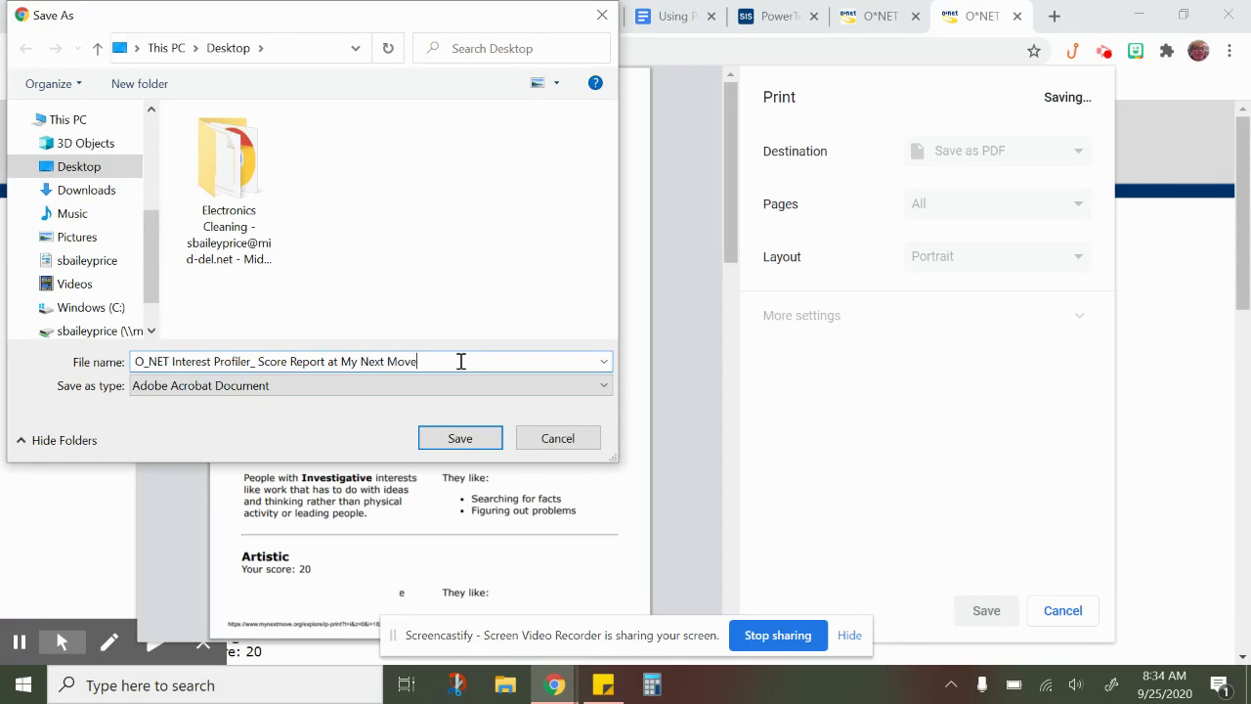
{"action": "left_click_drag", "start_coordinate": [462, 362], "coordinate": [172, 382]}
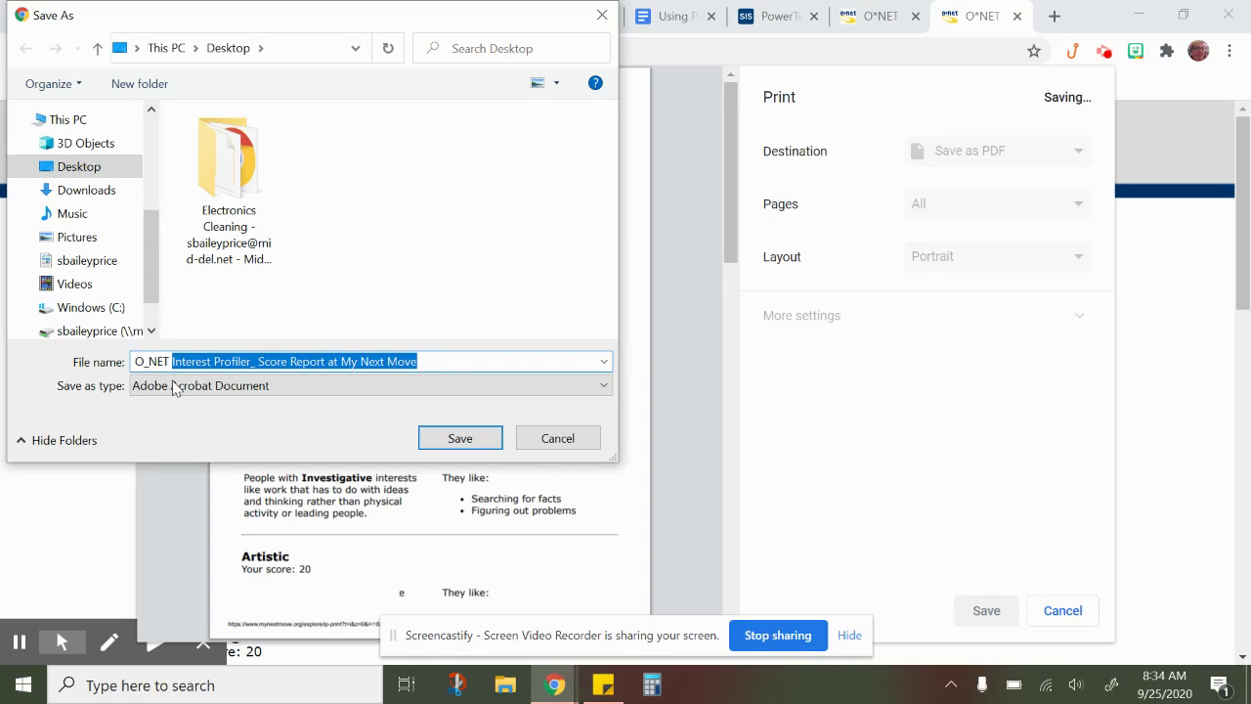
{"action": "type", "text": "Mrs Bailey-Price"}
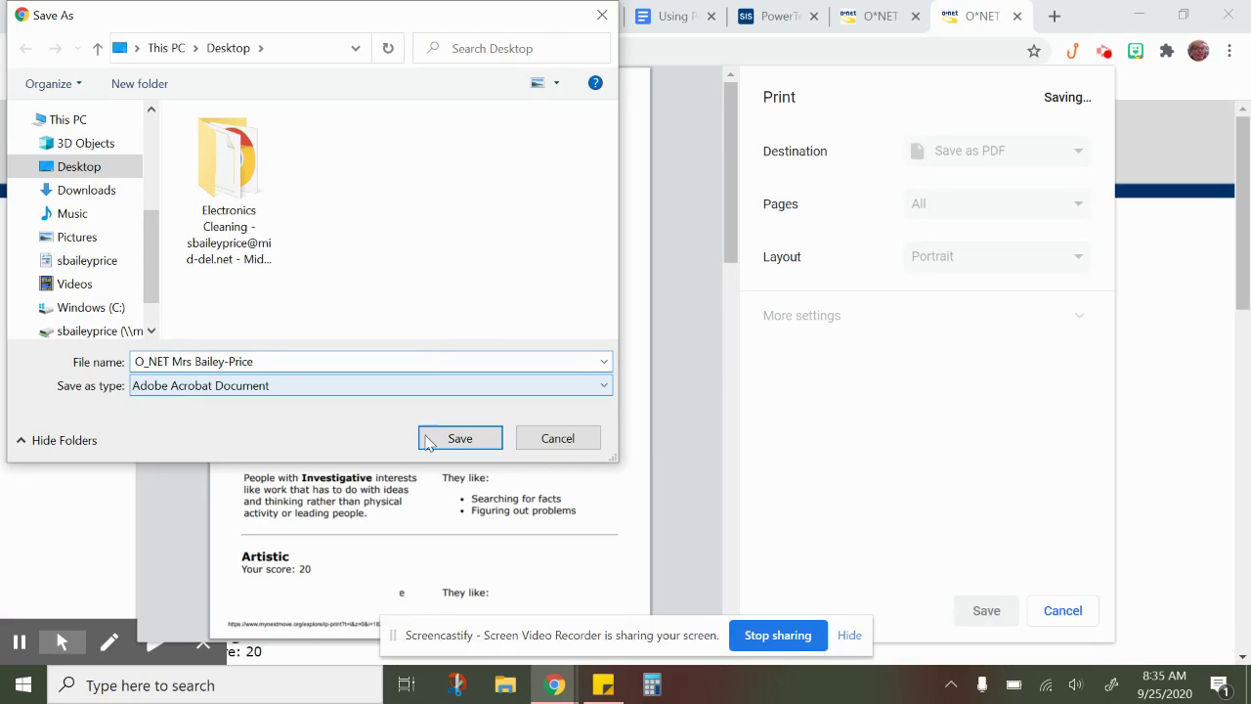
{"action": "left_click", "coordinate": [471, 443]}
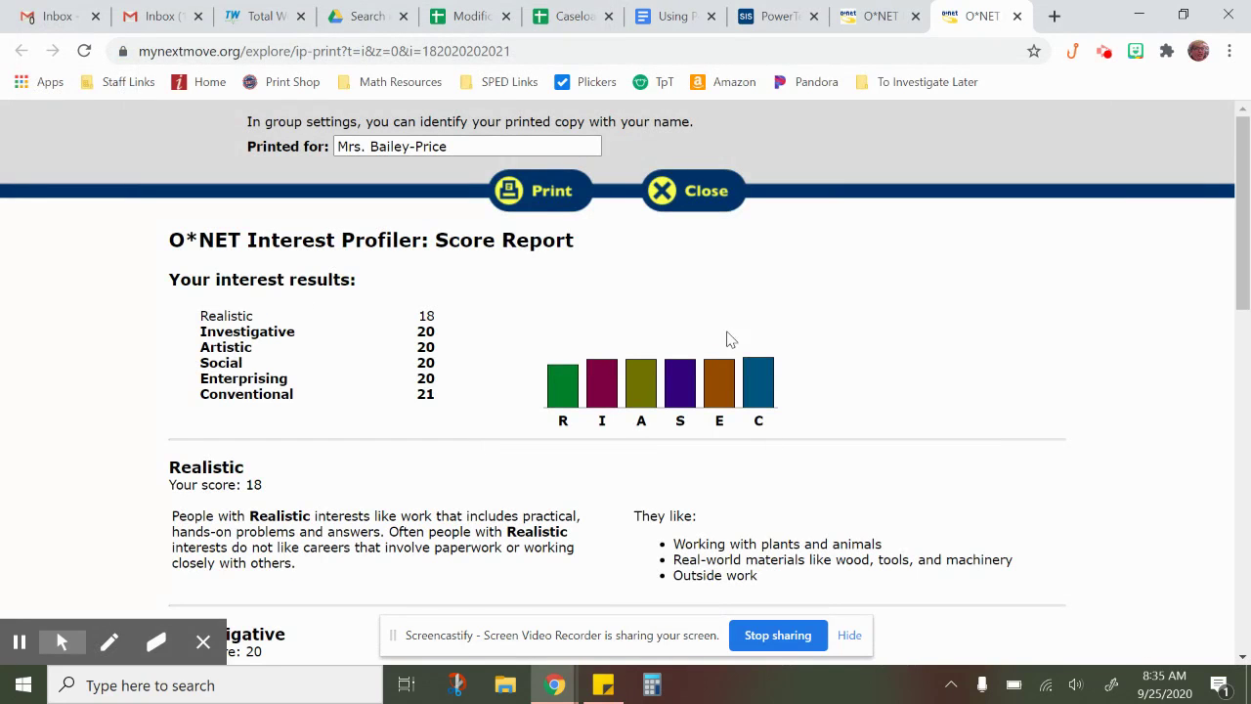
Step: Close the printable report and advance through the Job Zone introduction, dismissing the missing-selection alert
{"action": "left_click", "coordinate": [669, 195]}
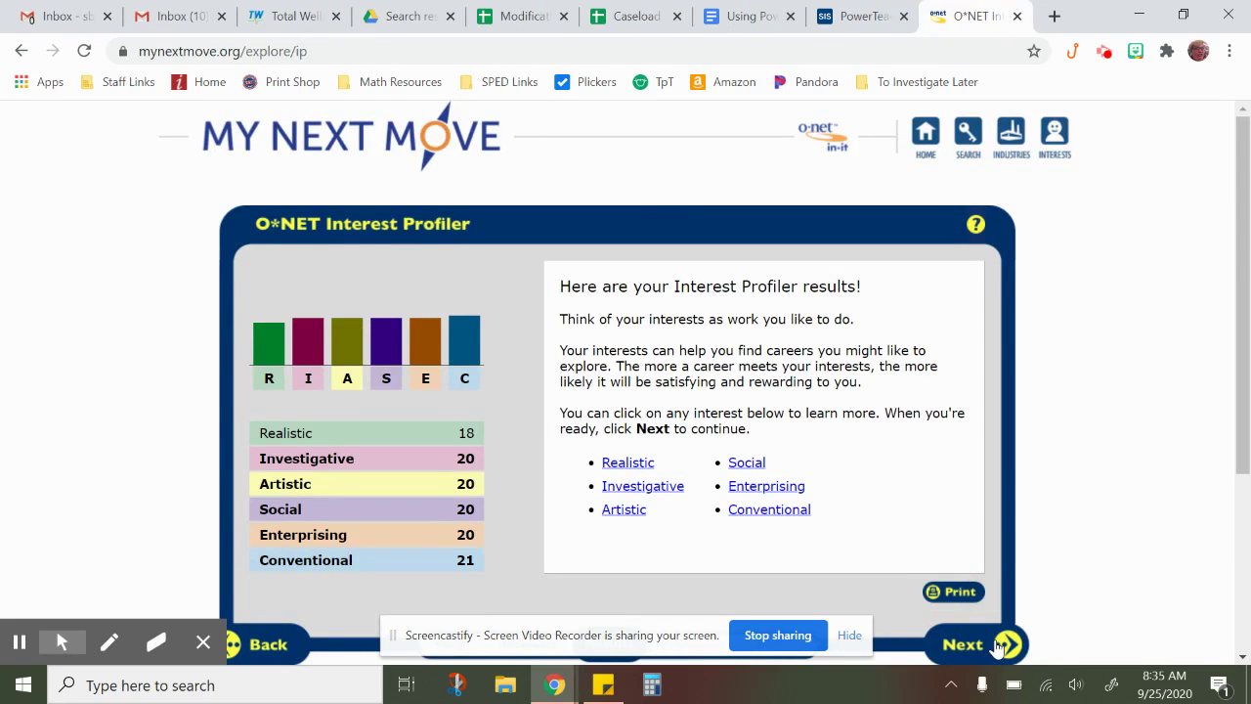
{"action": "left_click", "coordinate": [999, 647]}
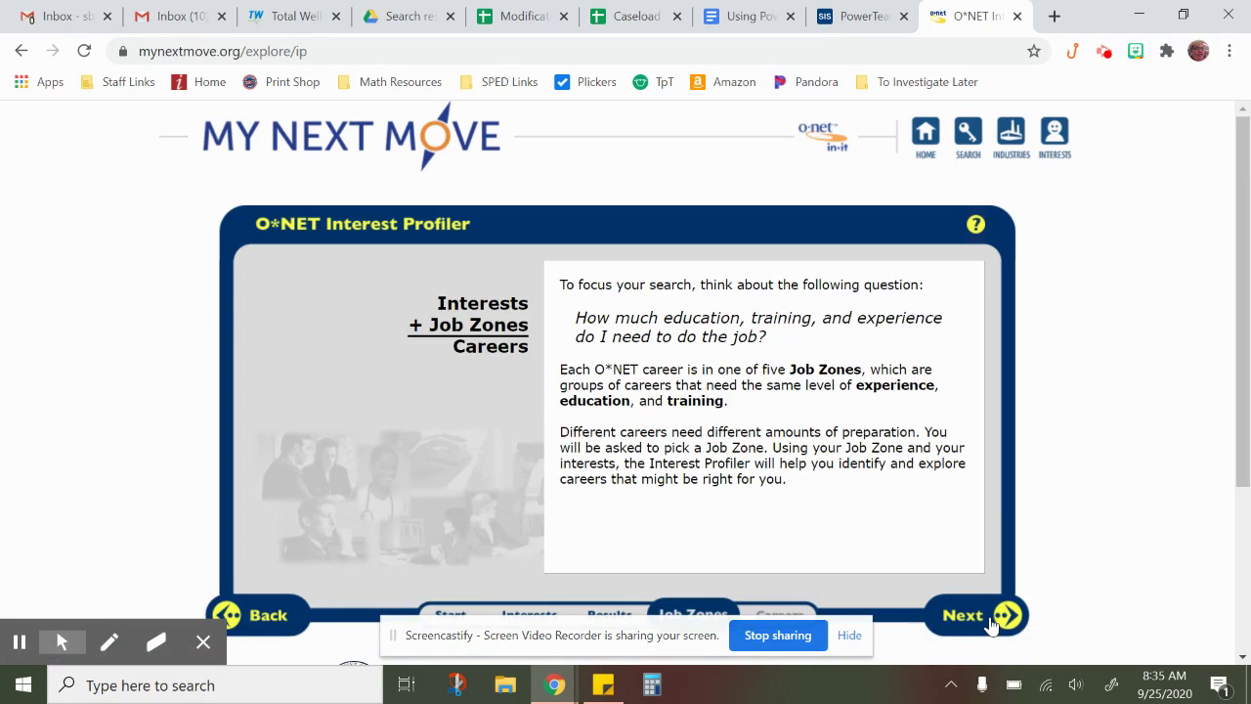
{"action": "left_click", "coordinate": [990, 623]}
{"action": "left_click", "coordinate": [990, 624]}
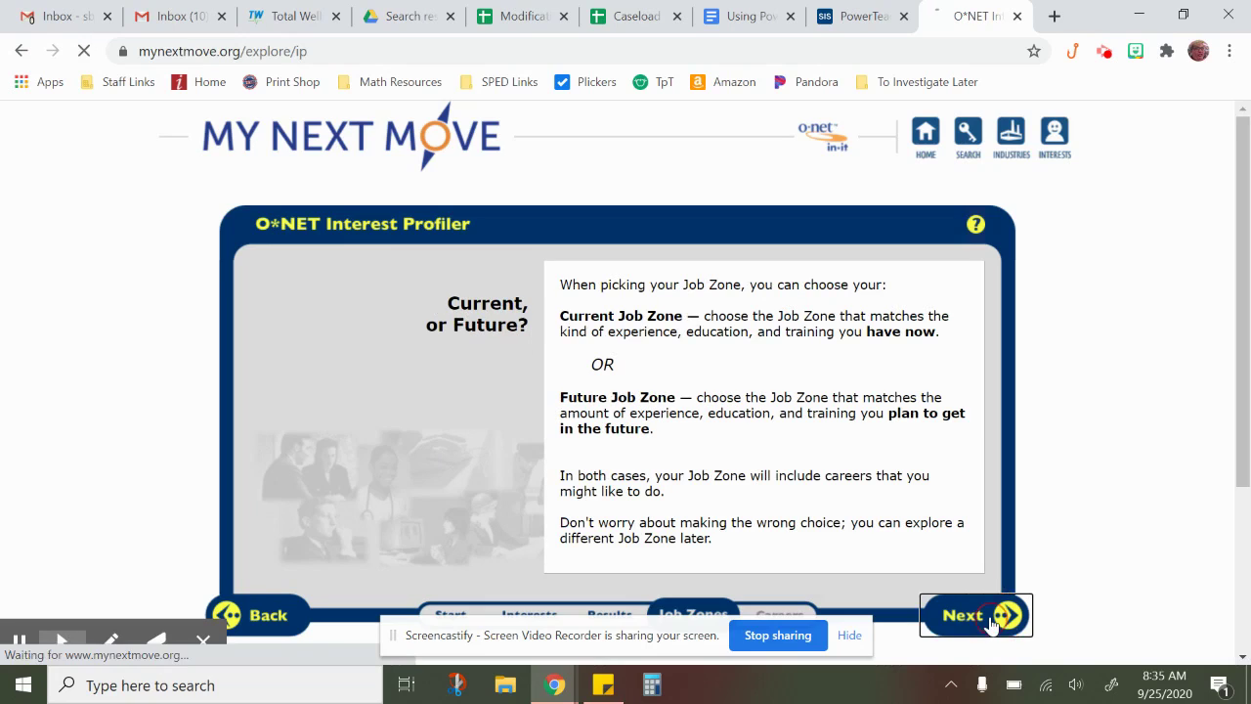
{"action": "left_click", "coordinate": [990, 622]}
{"action": "left_click", "coordinate": [990, 619]}
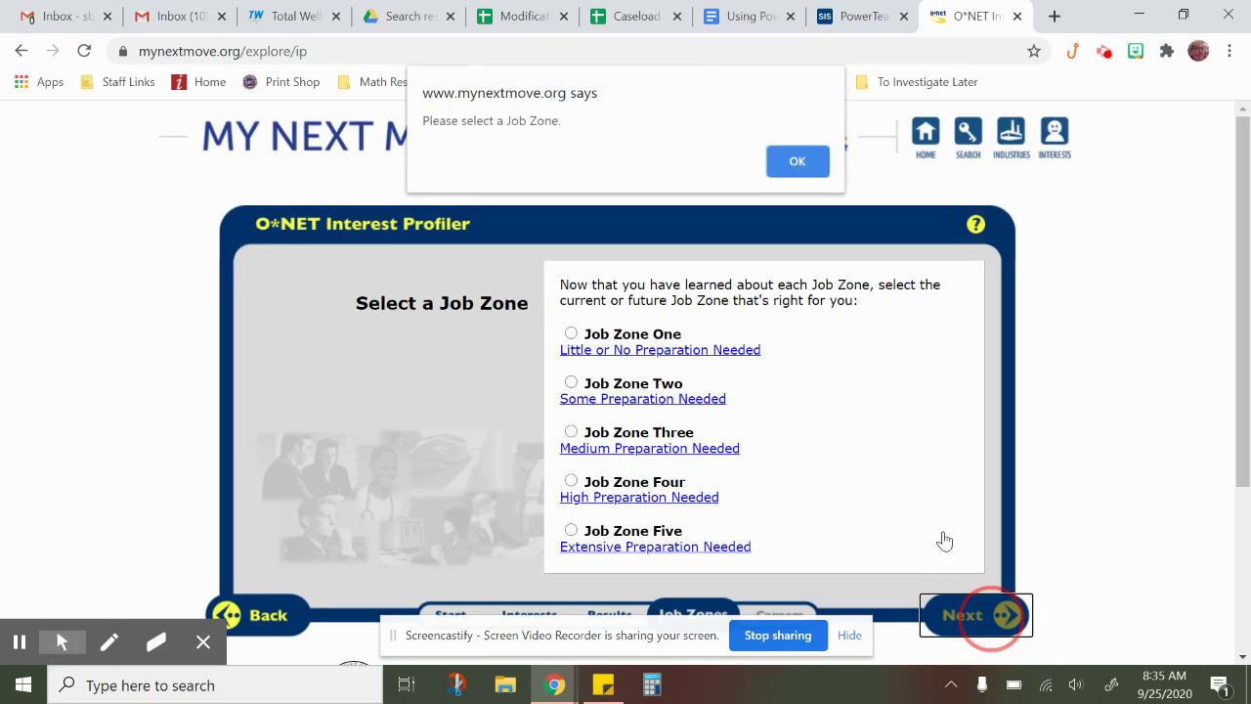
{"action": "left_click", "coordinate": [798, 162]}
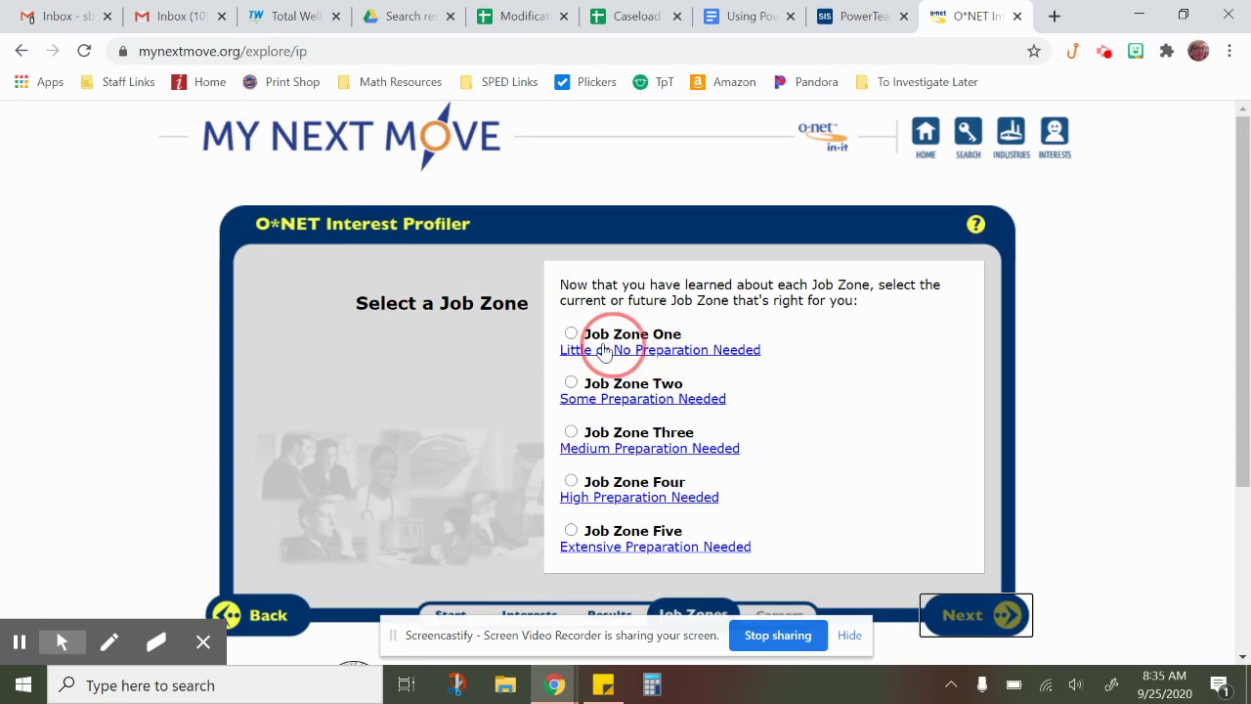
Step: Select Job Zone Five, Extensive Preparation Needed, and continue to the summary
{"action": "left_click", "coordinate": [572, 335]}
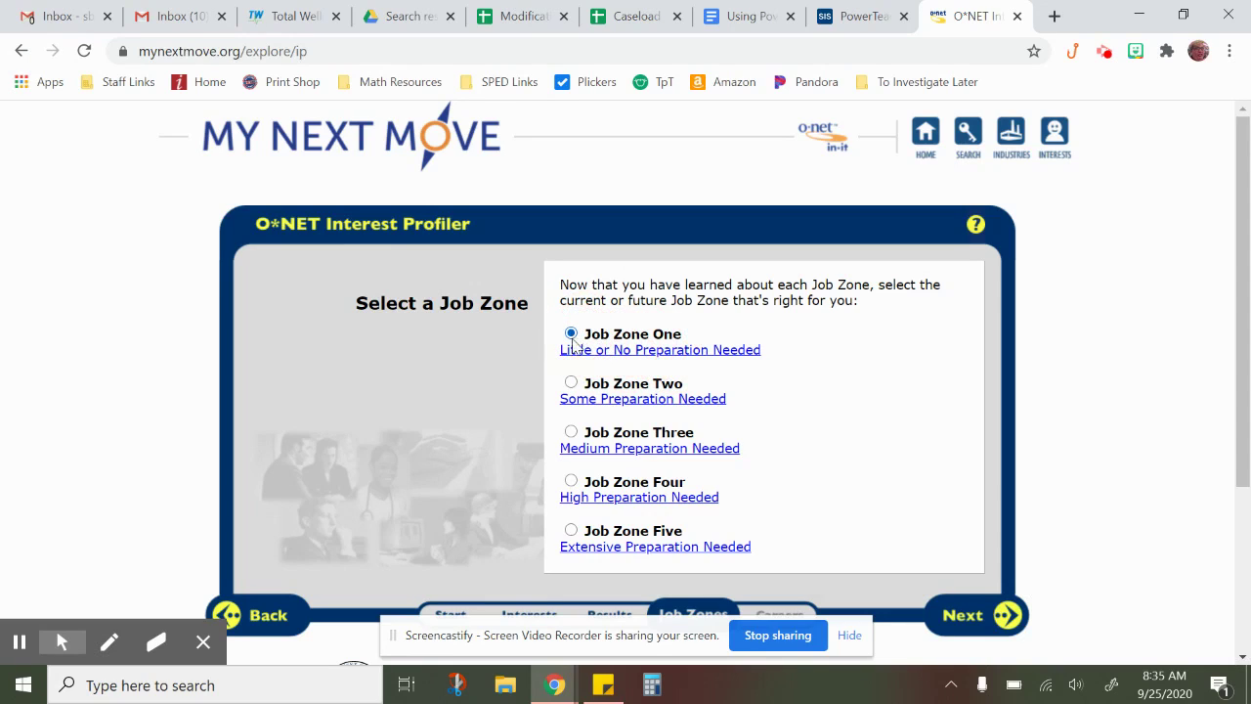
{"action": "left_click", "coordinate": [572, 385]}
{"action": "left_click", "coordinate": [571, 433]}
{"action": "left_click", "coordinate": [572, 537]}
{"action": "left_click", "coordinate": [999, 618]}
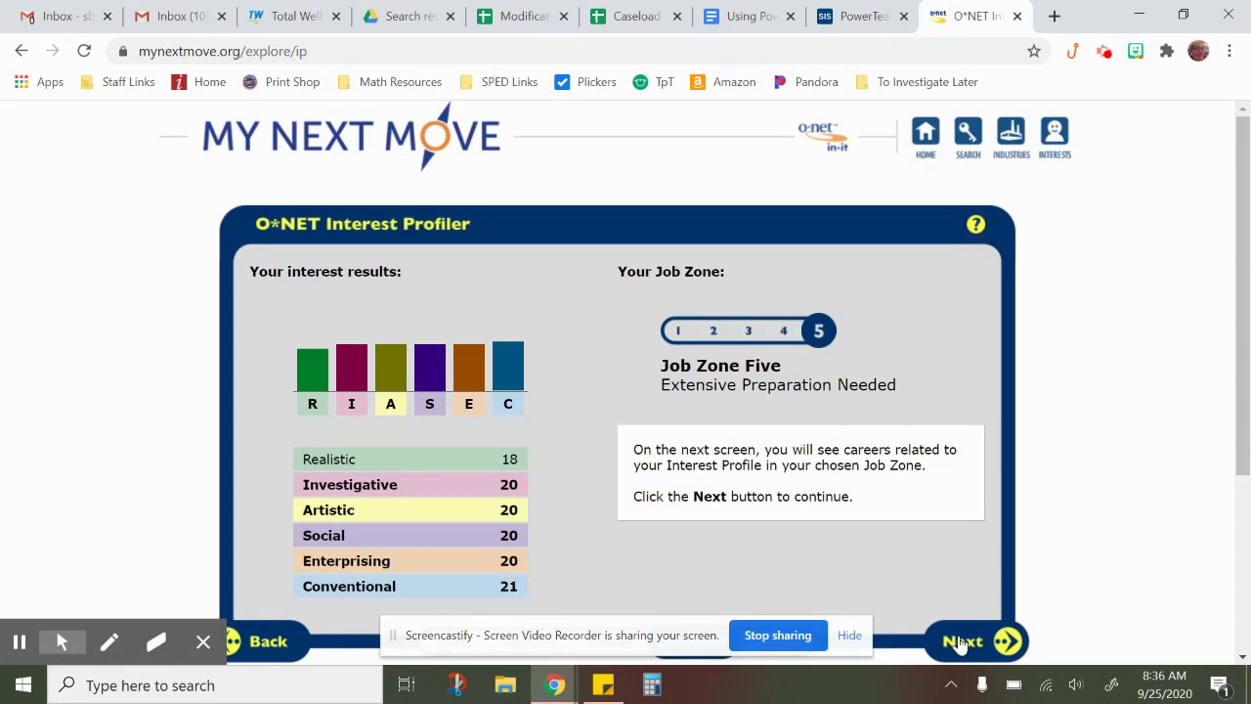
Step: Show the careers matching the interests and Job Zone Five, and open the printable list
{"action": "left_click", "coordinate": [968, 640]}
{"action": "scroll", "coordinate": [890, 350], "scroll_direction": "down", "scroll_amount": 1}
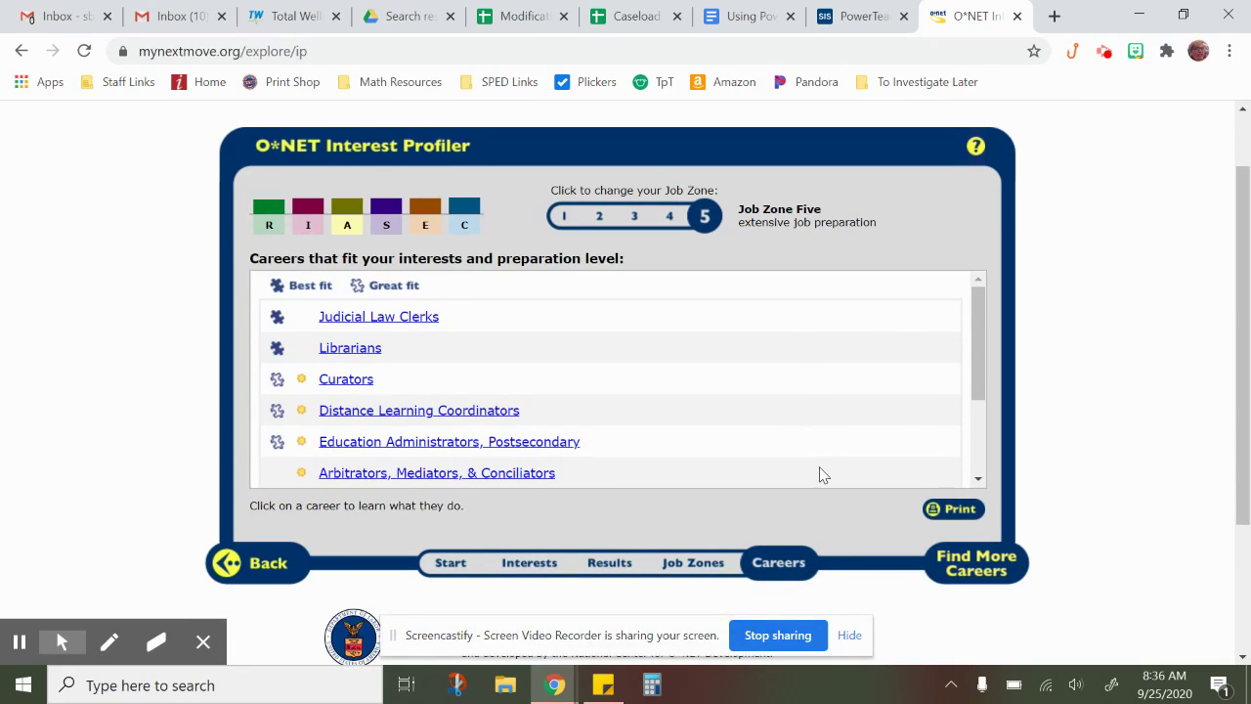
{"action": "left_click", "coordinate": [958, 510]}
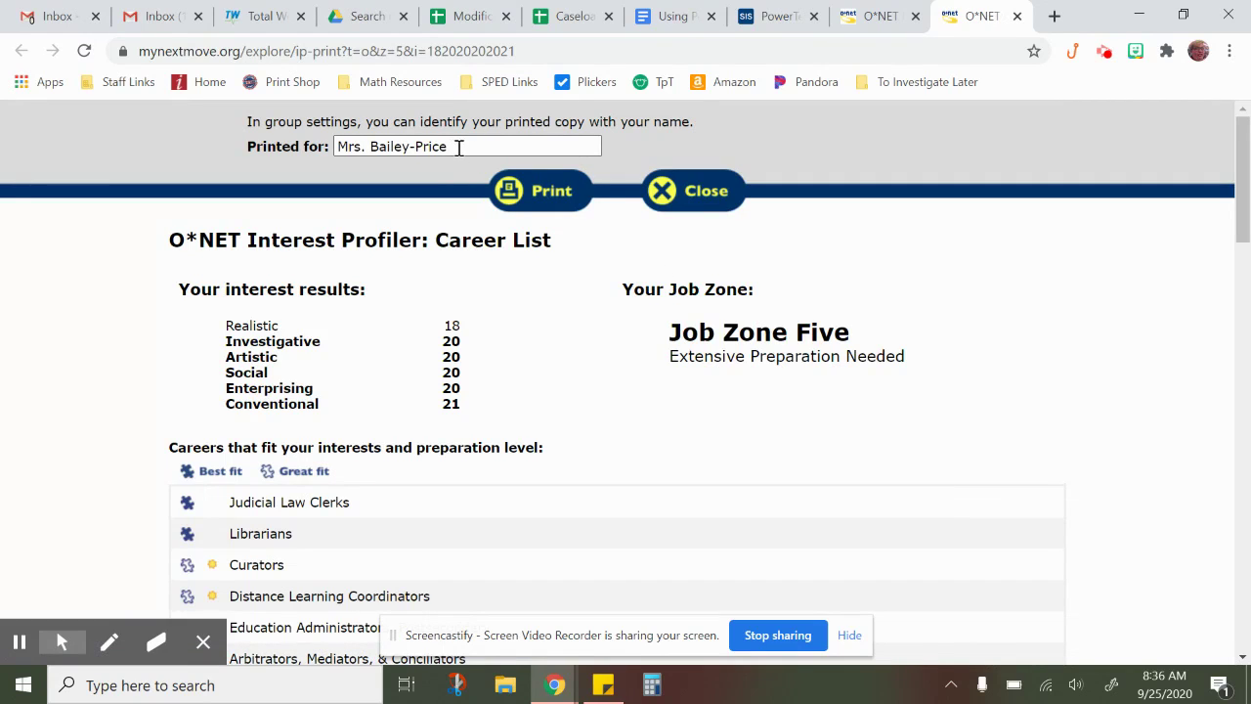
Step: Save the career list as a PDF named O_NET Career List plus the user's name, then return to Gmail
{"action": "left_click", "coordinate": [534, 194]}
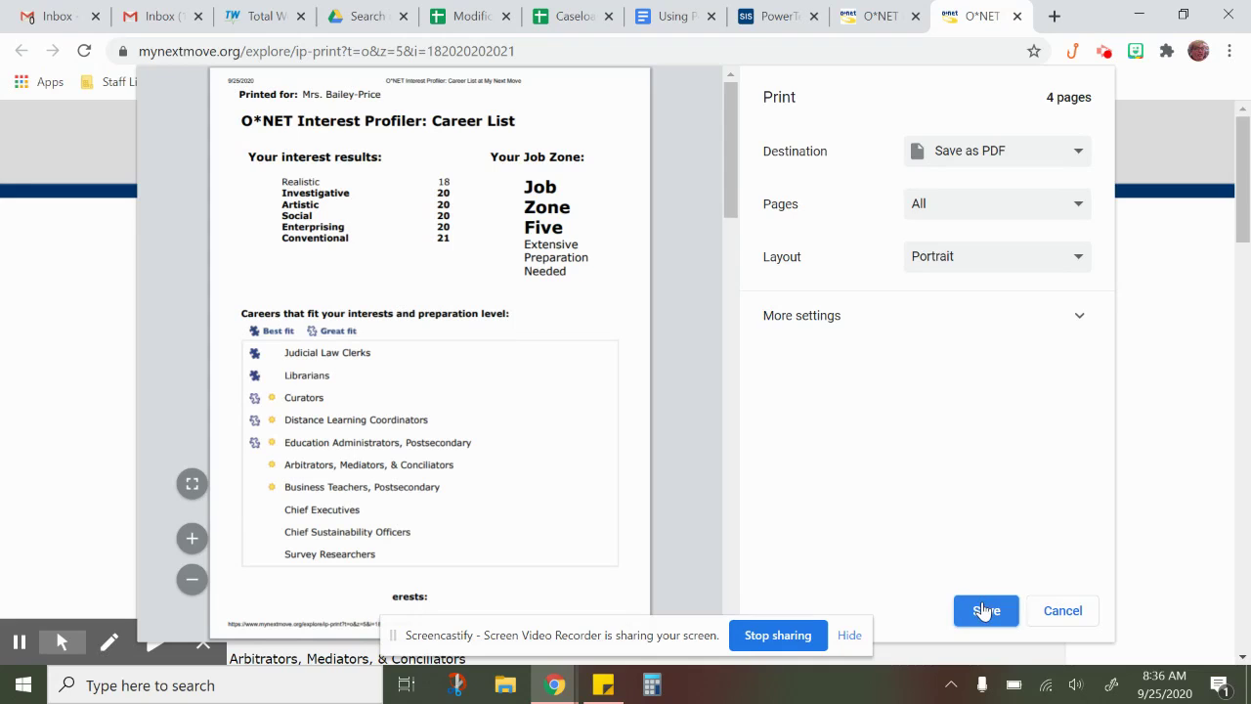
{"action": "left_click", "coordinate": [985, 609]}
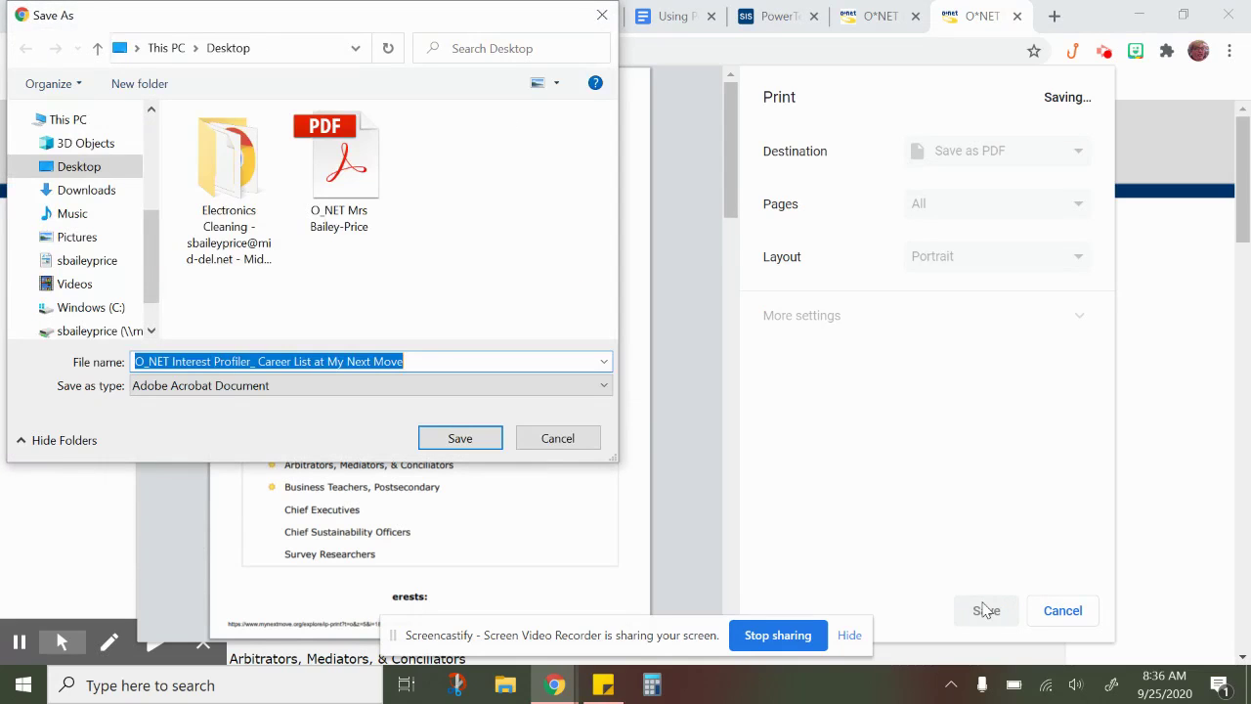
{"action": "left_click", "coordinate": [290, 361]}
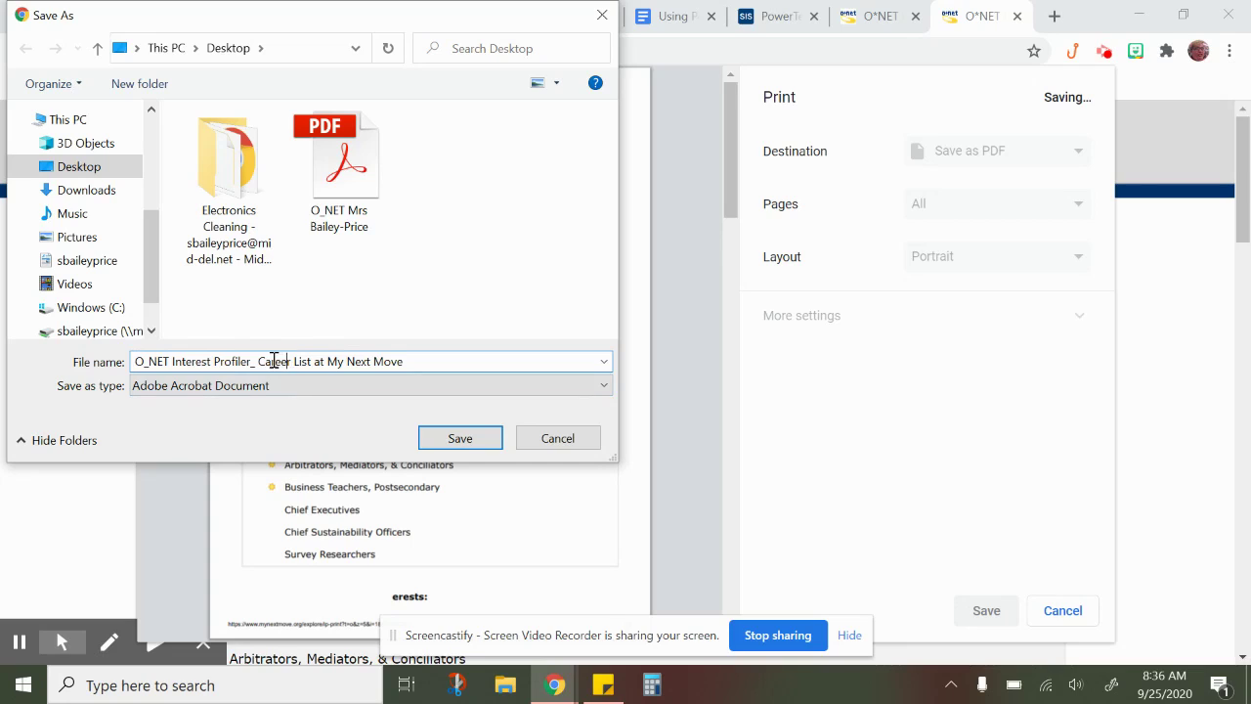
{"action": "key", "text": "BackSpace"}
{"action": "key", "text": "BackSpace"}
{"action": "key", "text": "BackSpace"}
{"action": "key", "text": "BackSpace"}
{"action": "key", "text": "BackSpace"}
{"action": "key", "text": "BackSpace"}
{"action": "key", "text": "BackSpace"}
{"action": "key", "text": "BackSpace"}
{"action": "key", "text": "BackSpace"}
{"action": "key", "text": "BackSpace"}
{"action": "key", "text": "BackSpace"}
{"action": "key", "text": "BackSpace"}
{"action": "key", "text": "BackSpace"}
{"action": "key", "text": "BackSpace"}
{"action": "key", "text": "BackSpace"}
{"action": "key", "text": "BackSpace"}
{"action": "key", "text": "BackSpace"}
{"action": "key", "text": "BackSpace"}
{"action": "left_click_drag", "start_coordinate": [343, 359], "coordinate": [225, 349]}
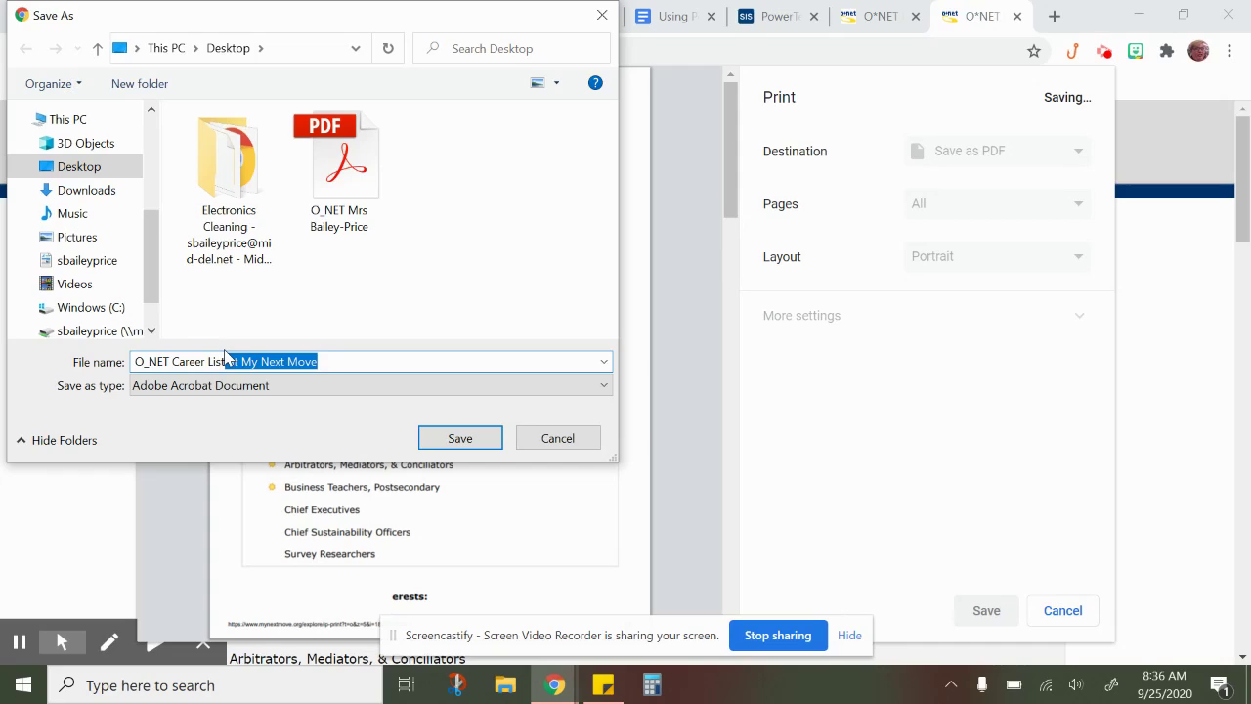
{"action": "key", "text": "BackSpace"}
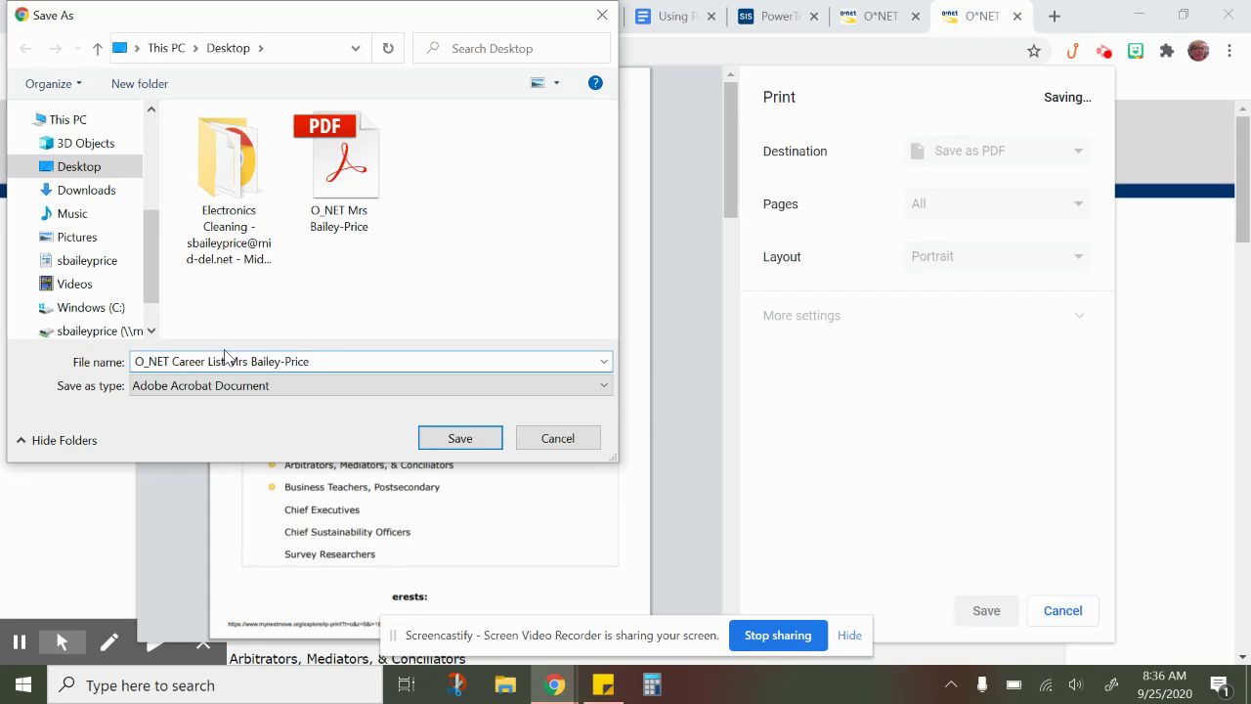
{"action": "left_click", "coordinate": [470, 439]}
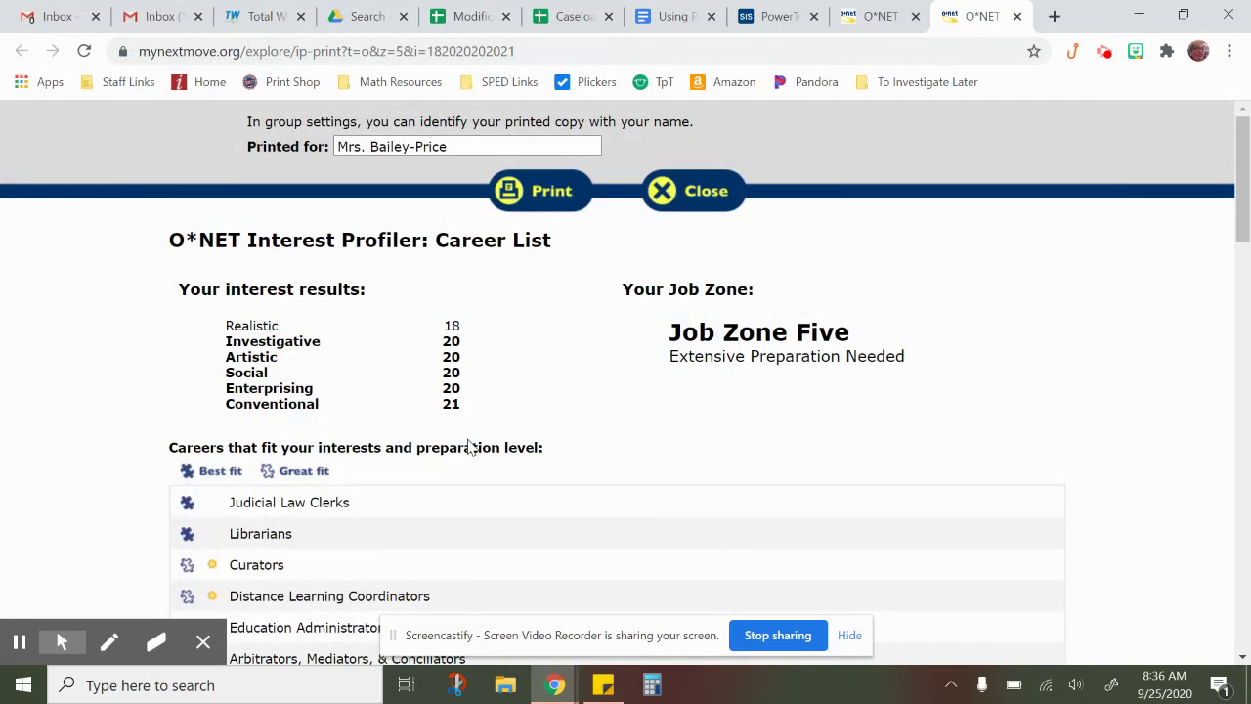
{"action": "left_click", "coordinate": [693, 191]}
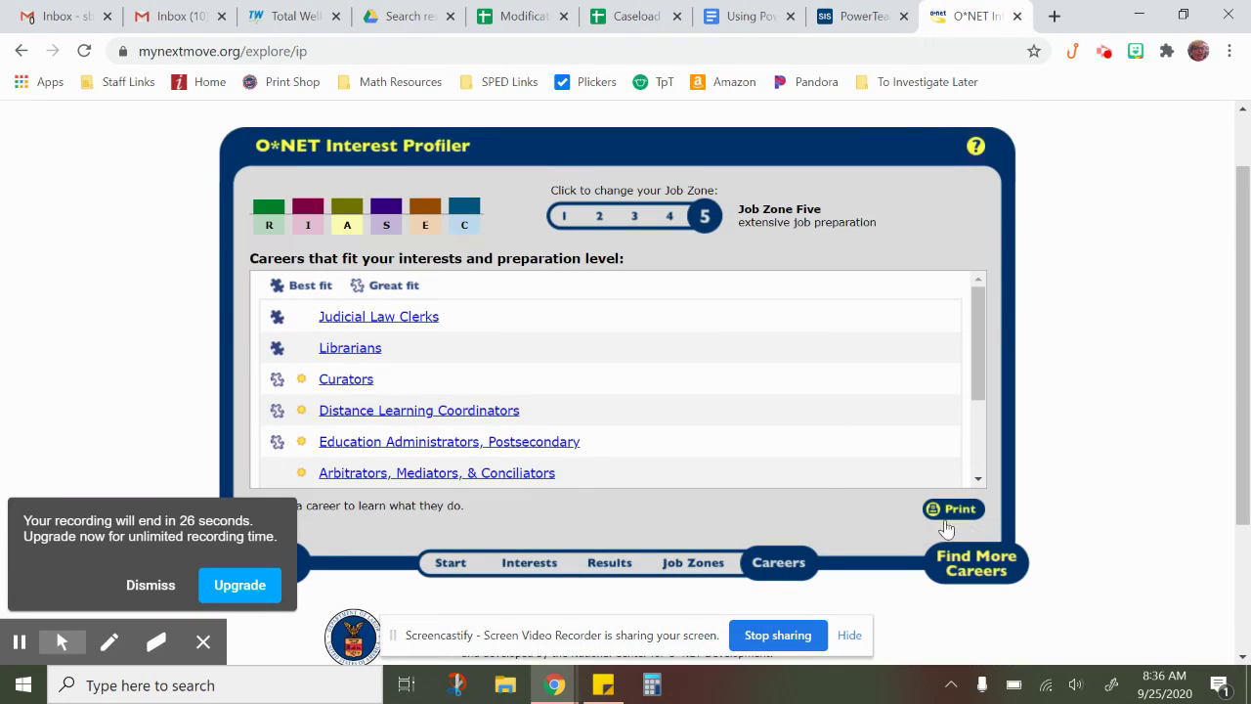
{"action": "left_click", "coordinate": [172, 18]}
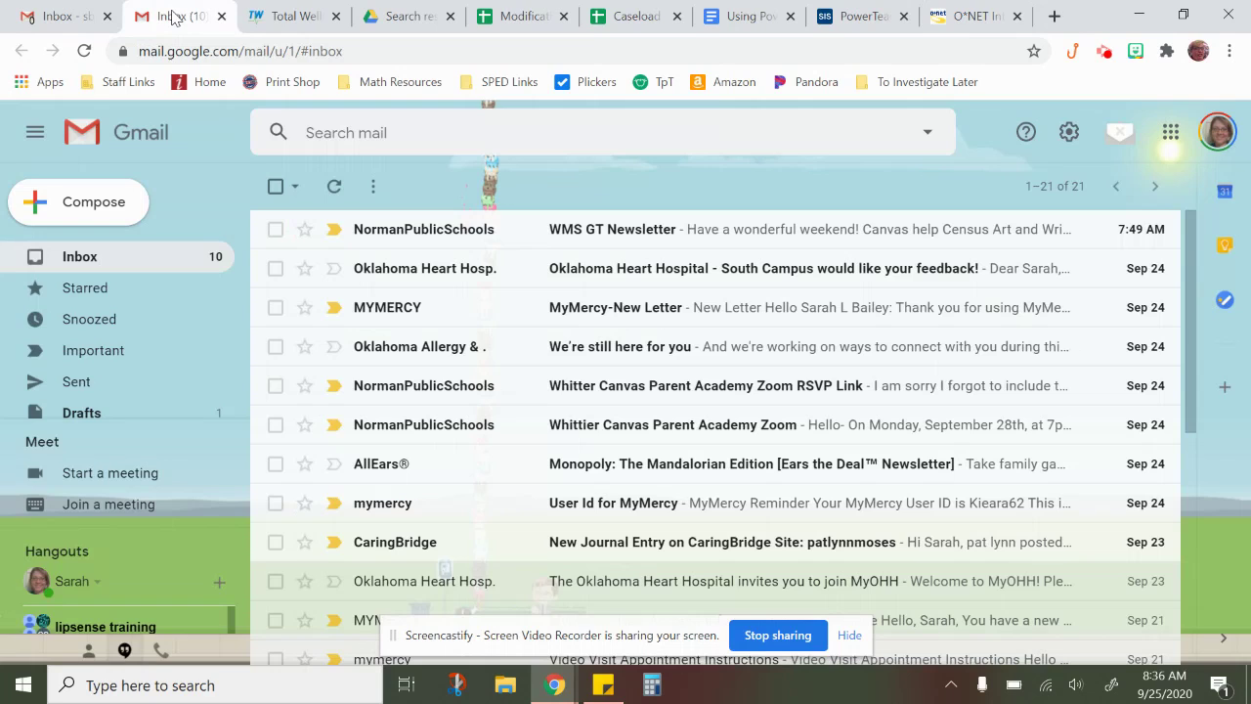
Step: Open and close a spare browser tab, then start a new blank Gmail message with Compose
{"action": "left_click", "coordinate": [1053, 16]}
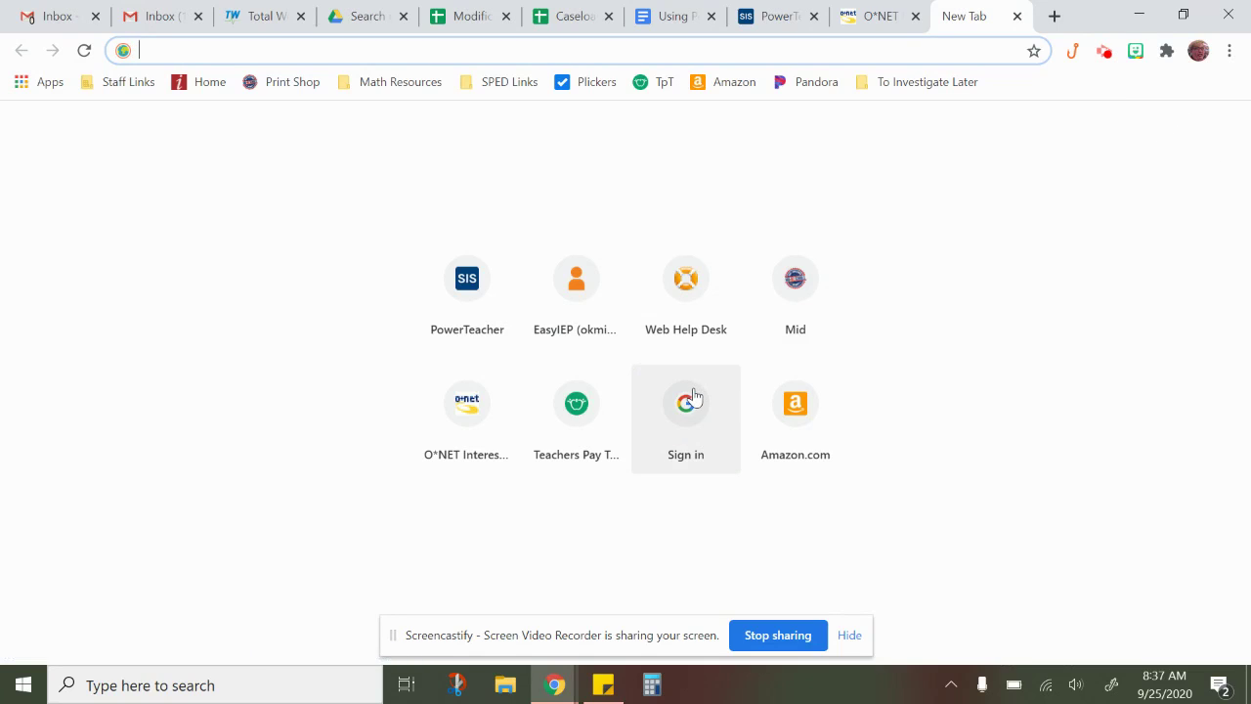
{"action": "left_click", "coordinate": [1018, 15]}
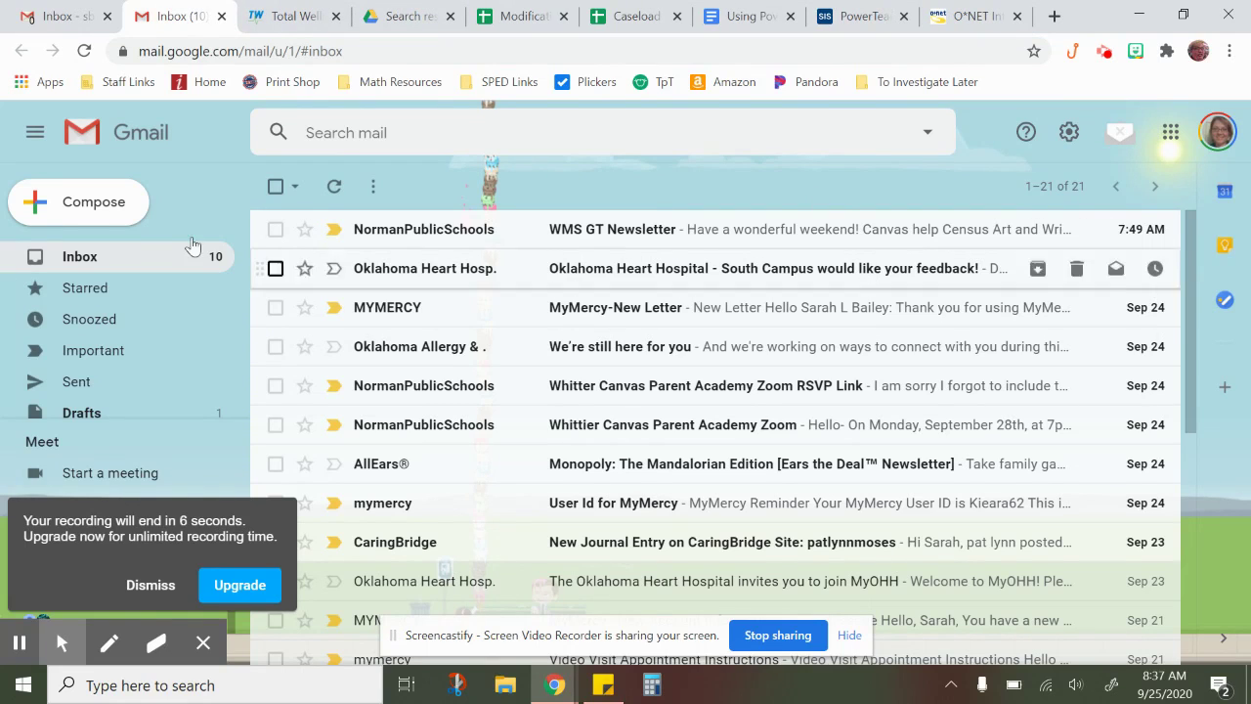
{"action": "left_click", "coordinate": [93, 203]}
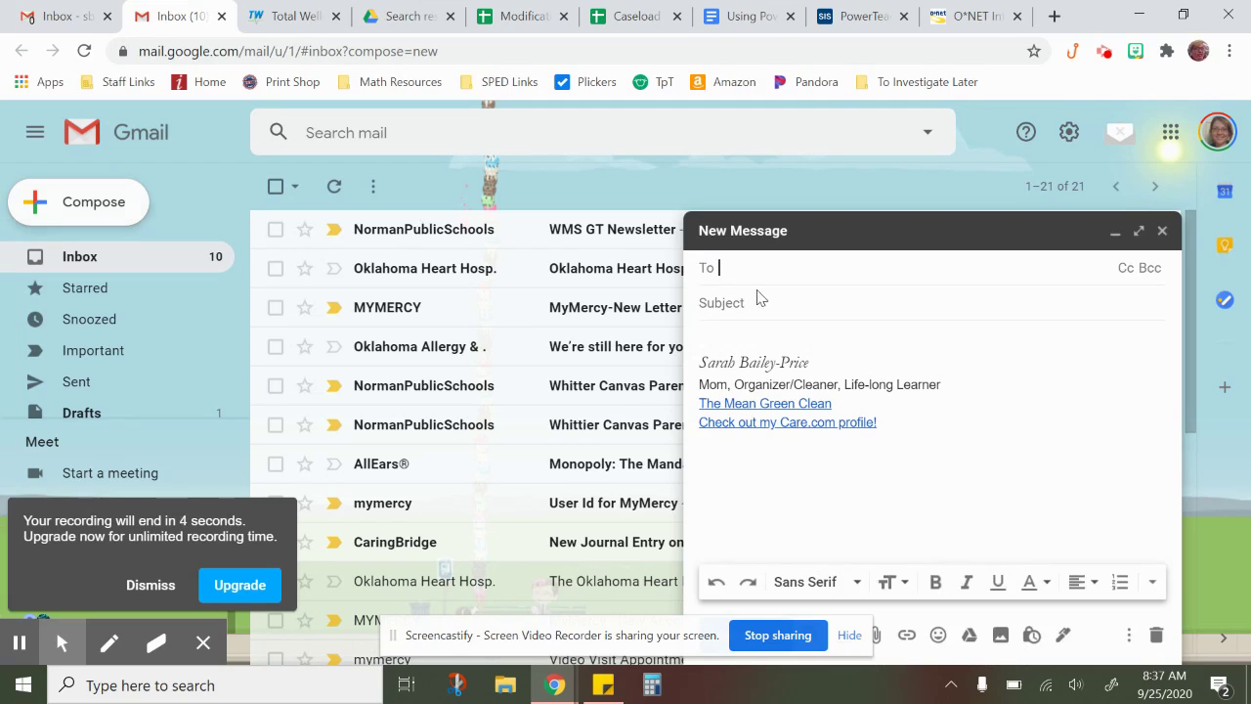